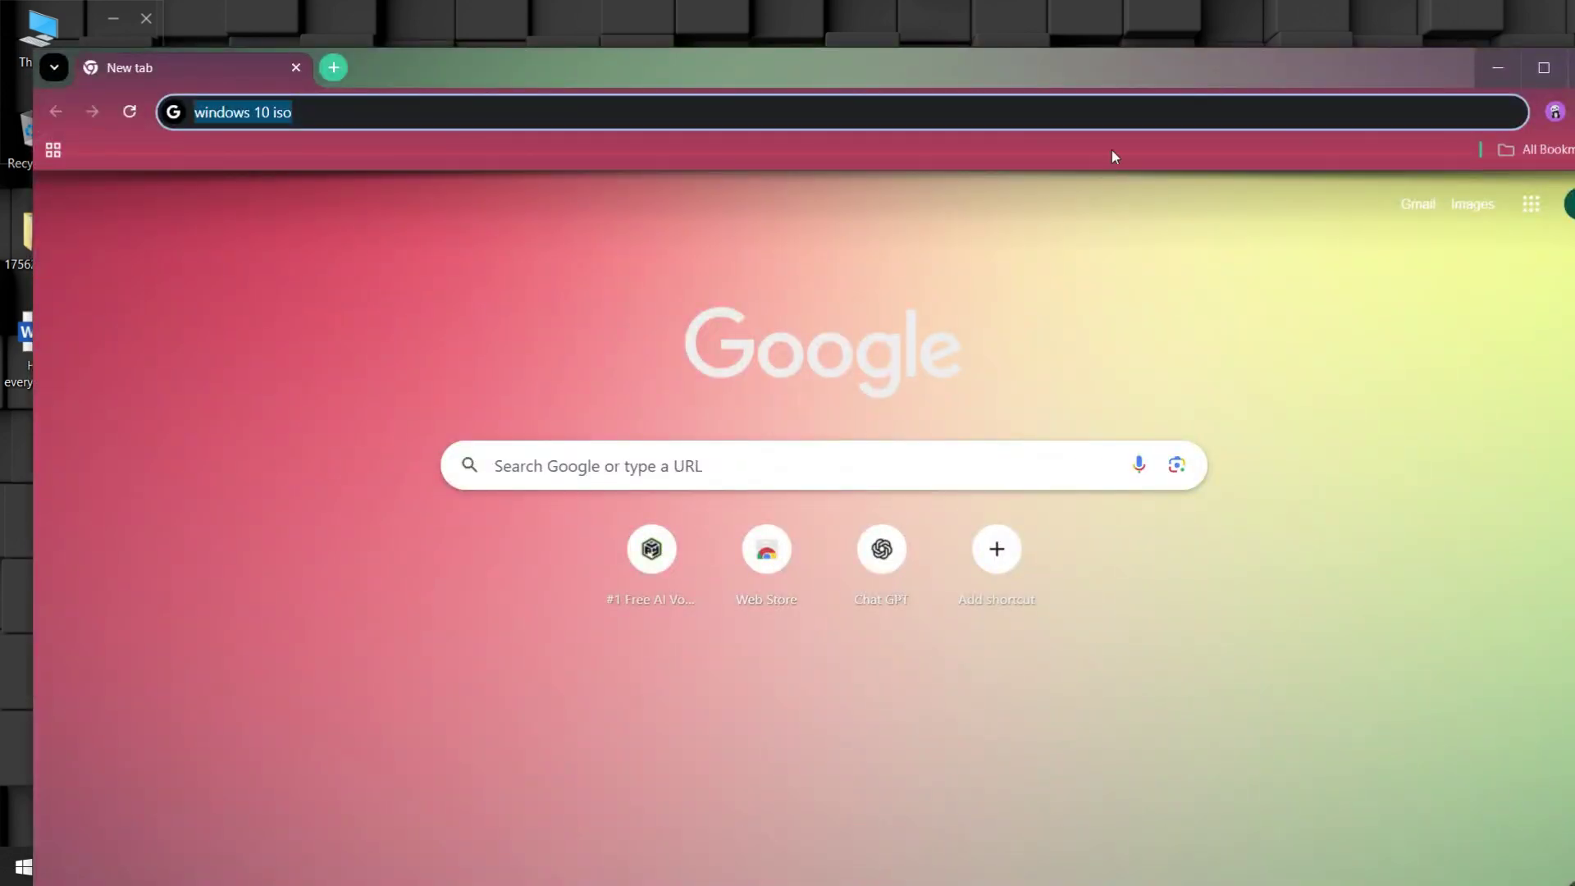
- Maximise Chrome, search 'windows 10 iso', and open the 'Download Windows 10 Disc Image (ISO File)' result
left_click_drag(1170, 76, 1100, 41)
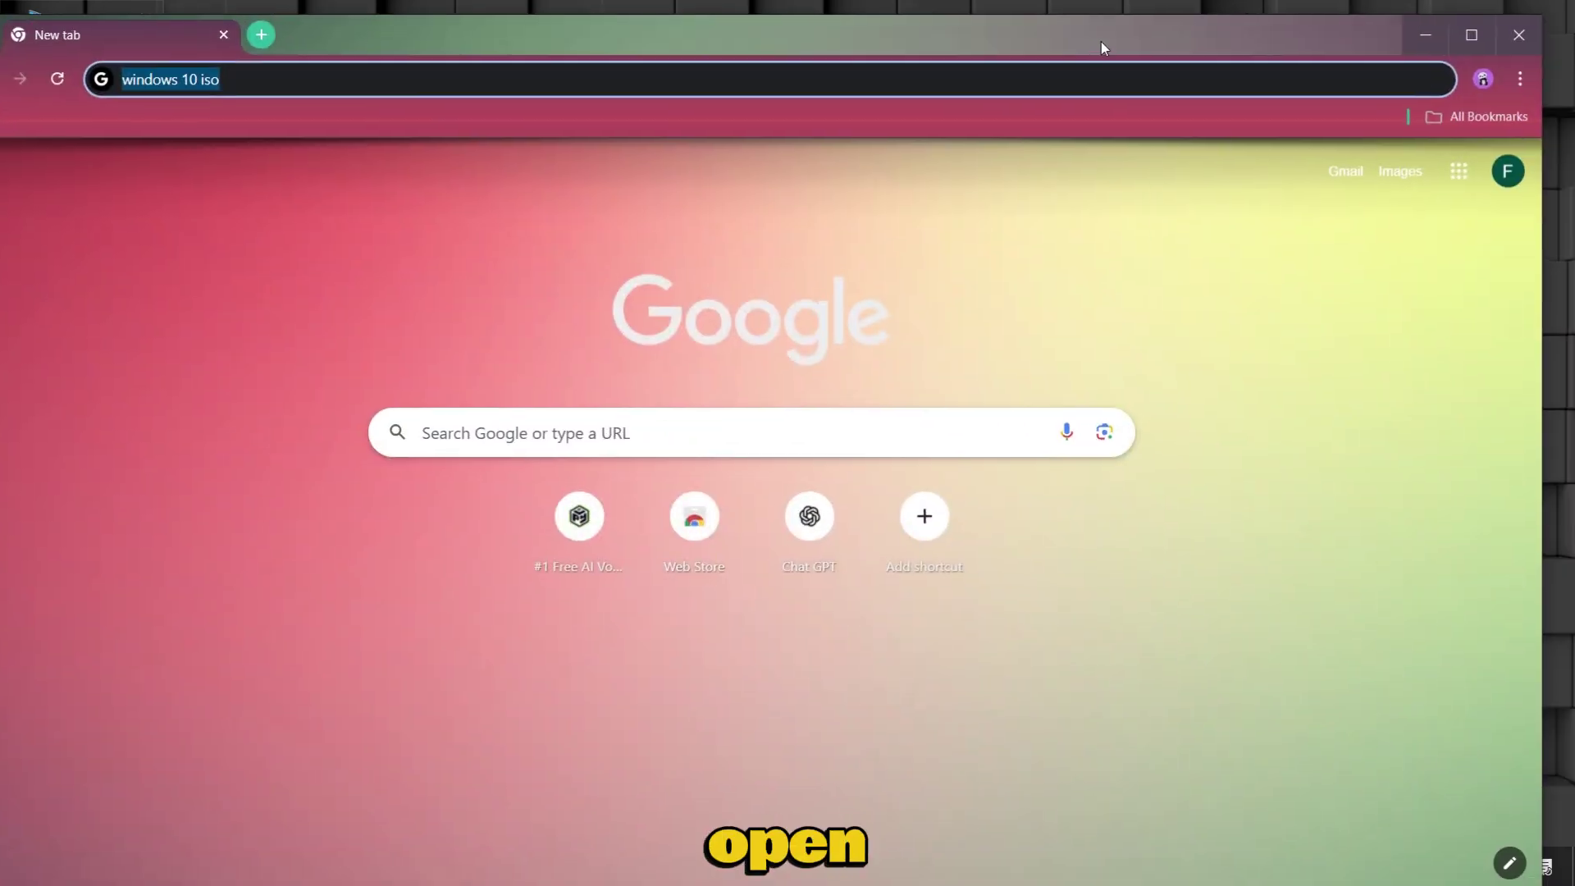
left_click(1472, 35)
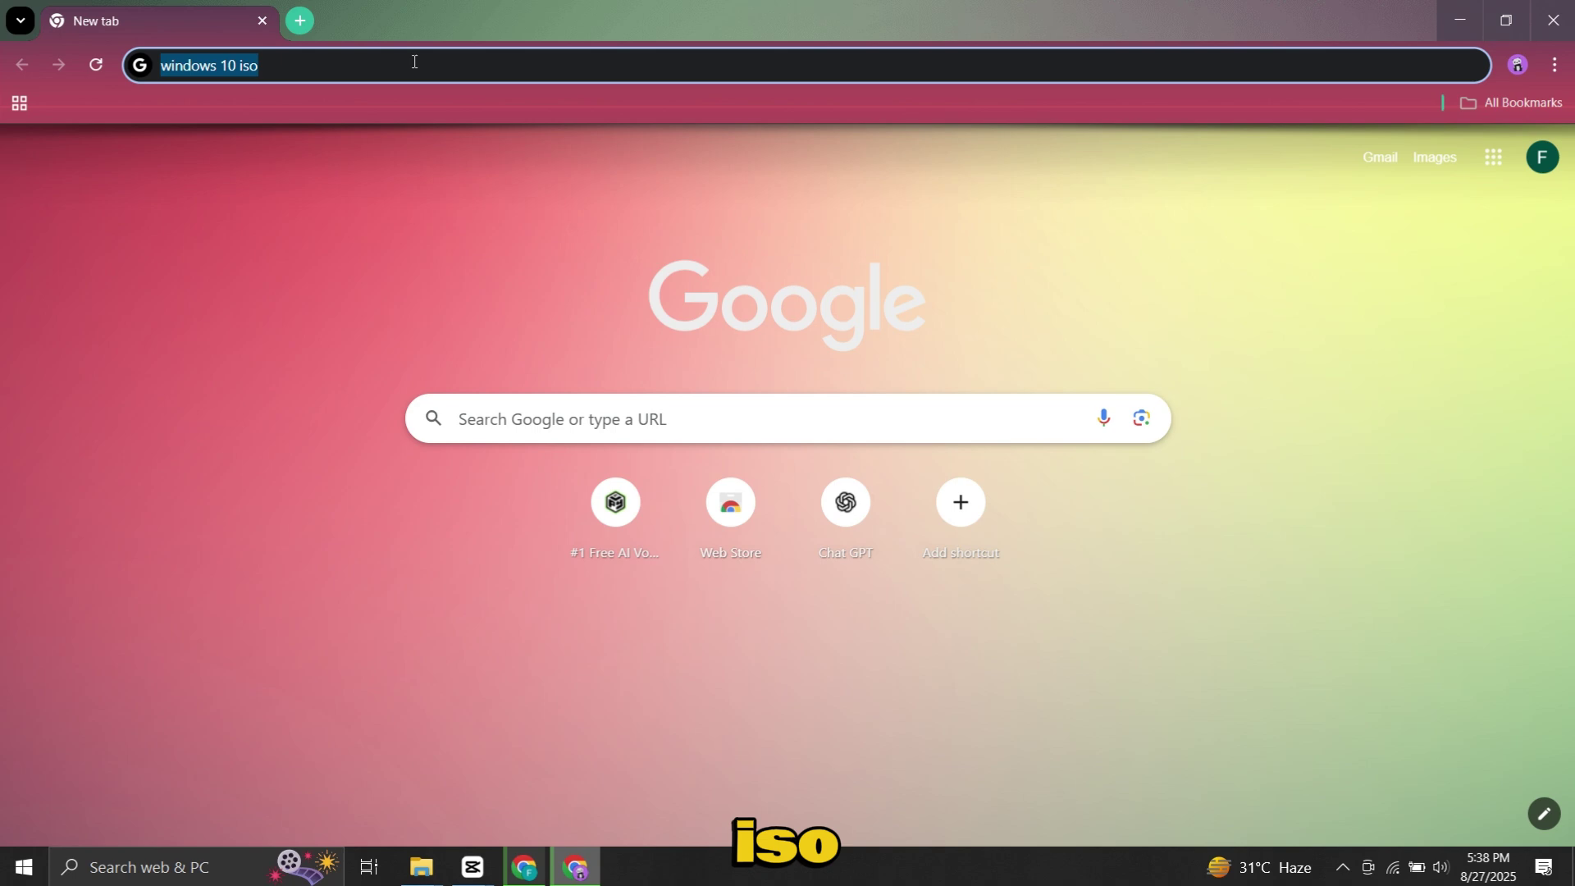
key("Return")
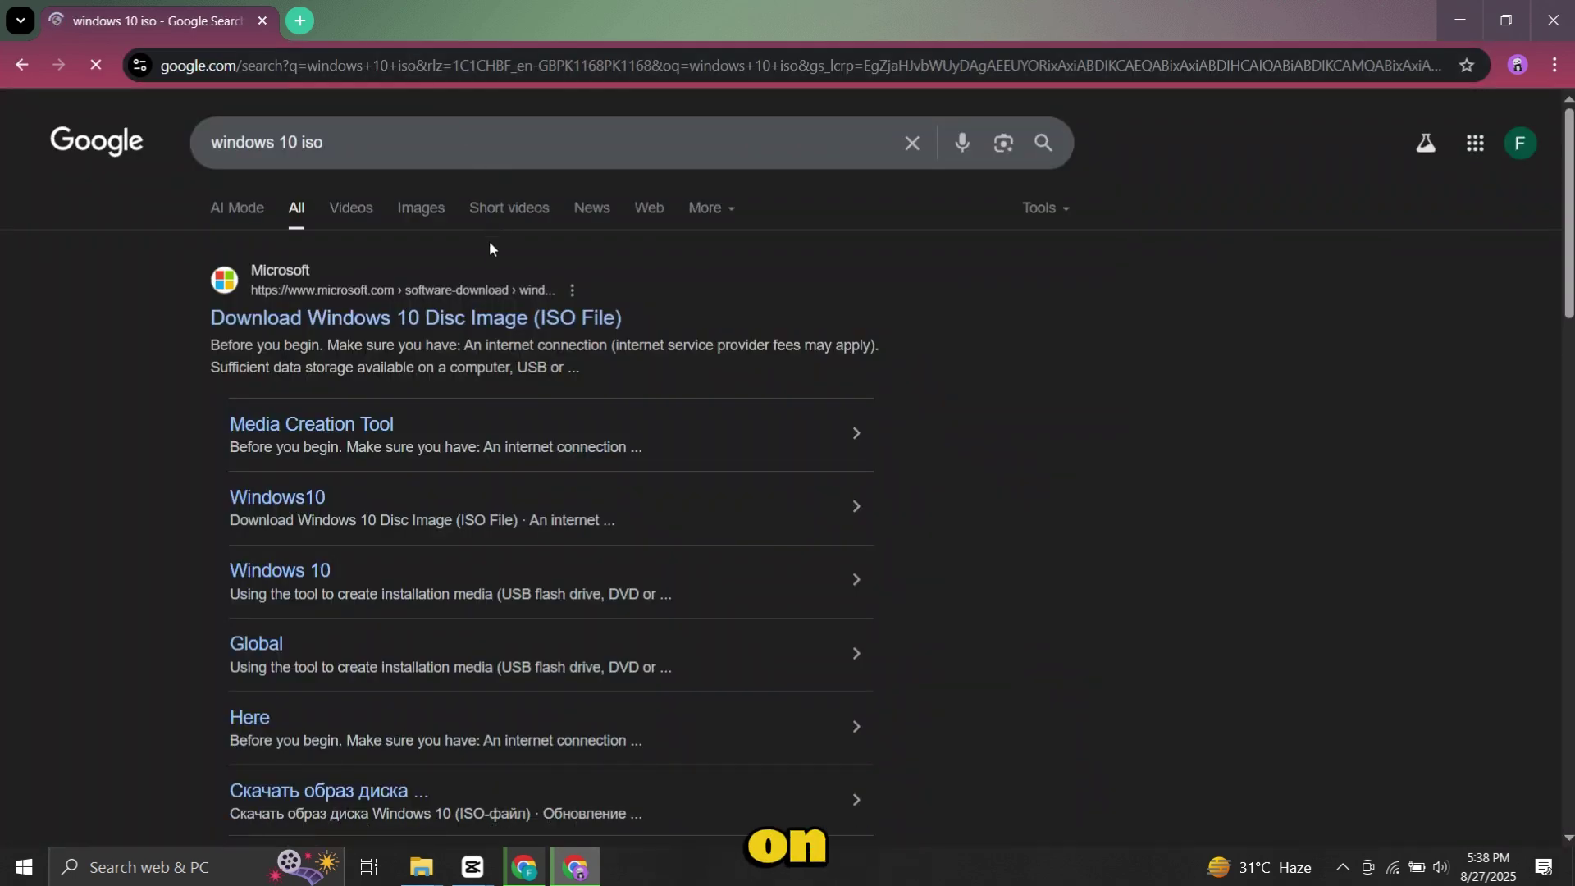
left_click(429, 320)
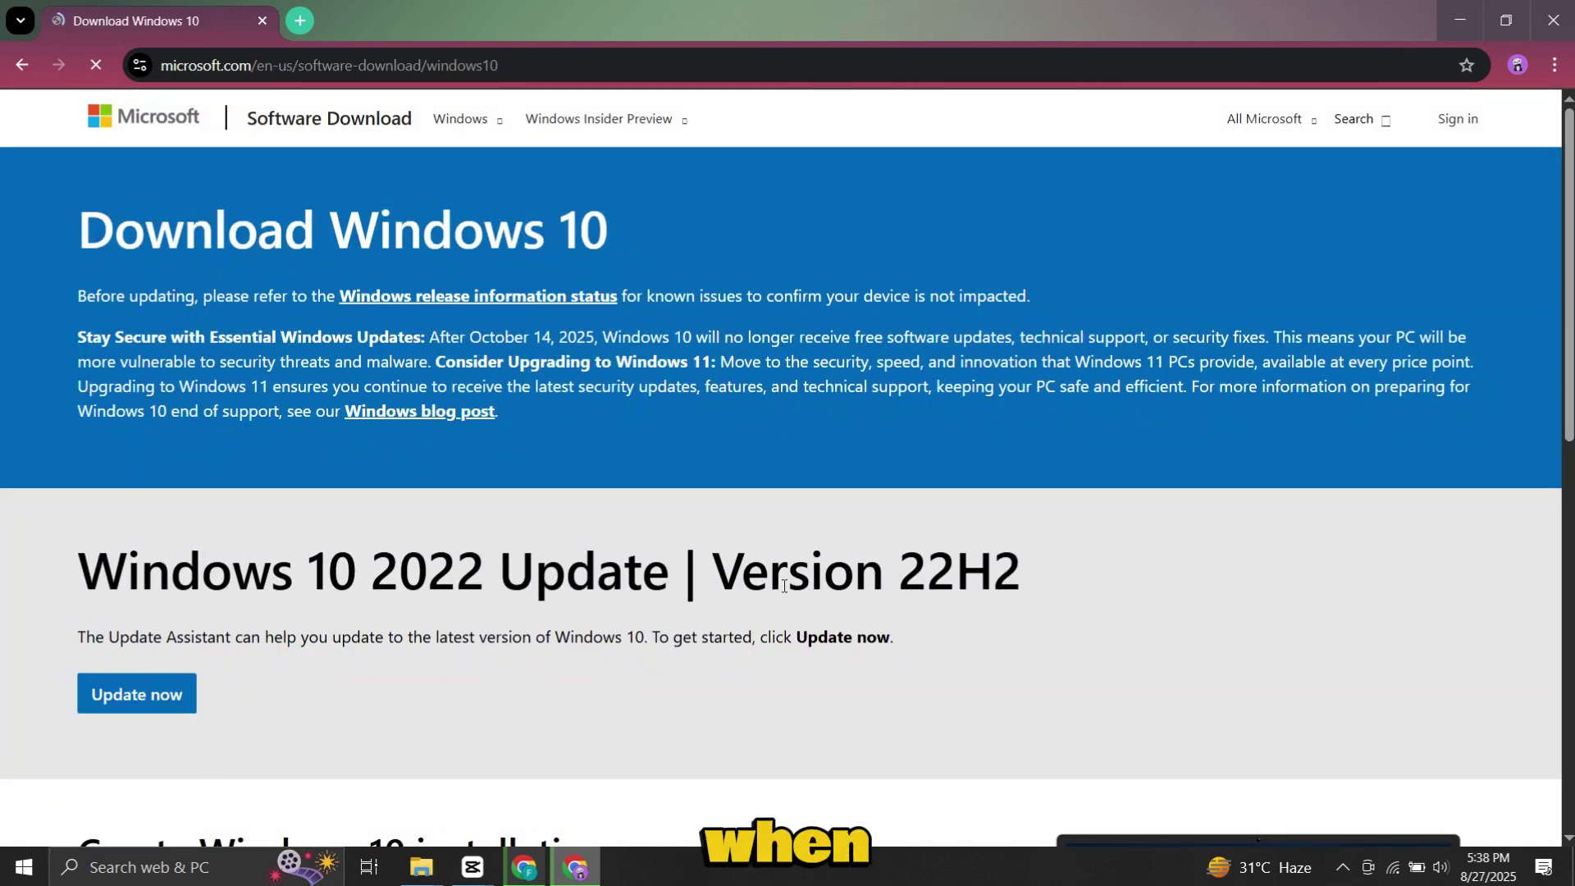
scroll(910, 460, "down", 10)
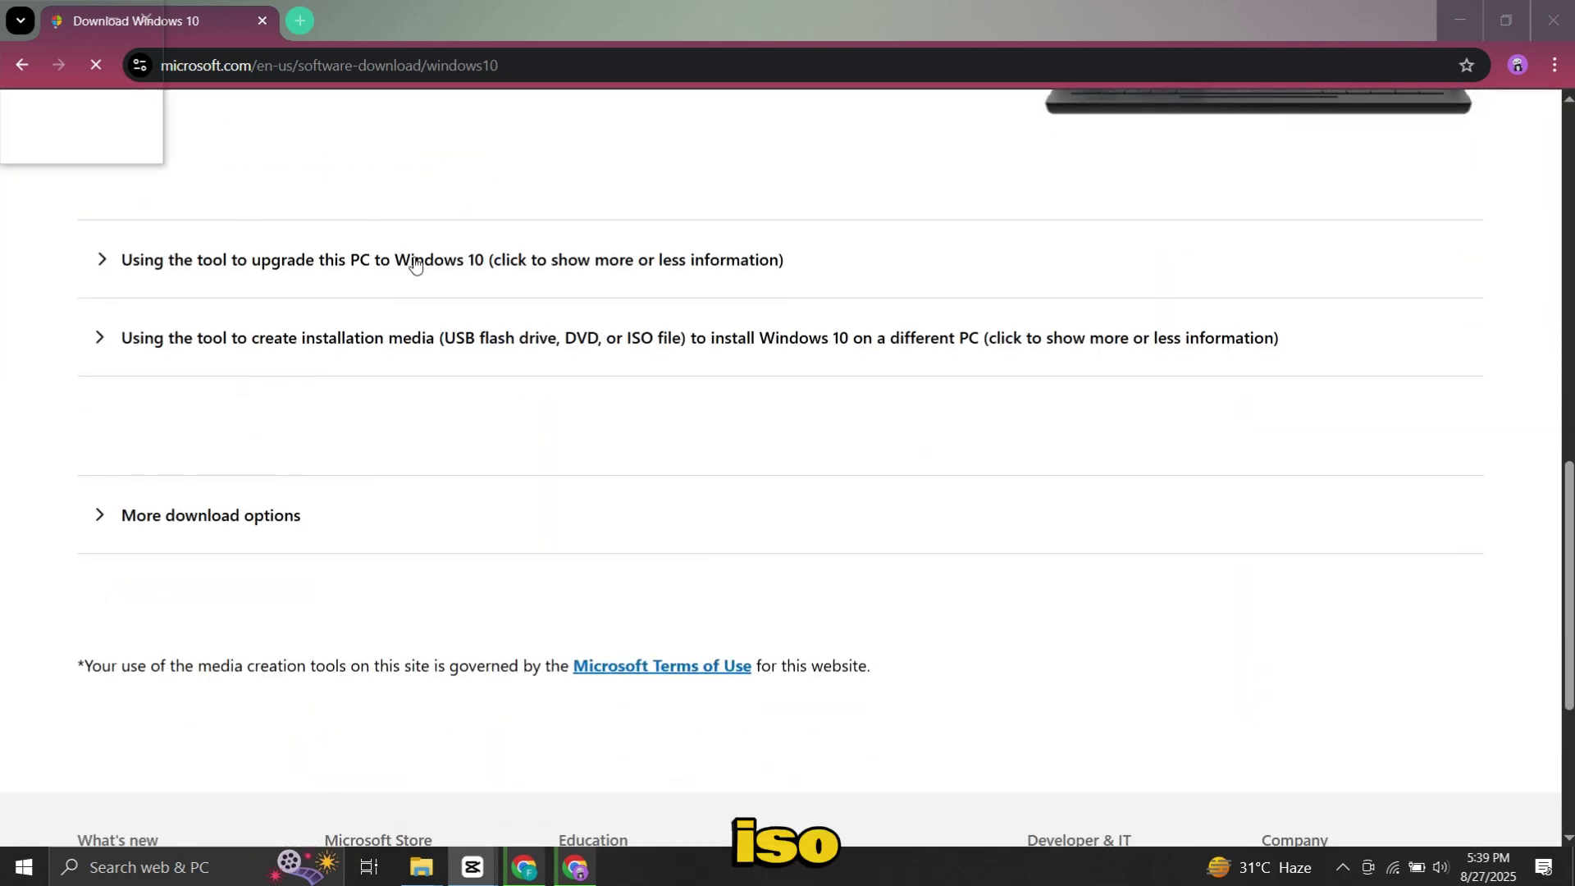
scroll(415, 262, "up", 10)
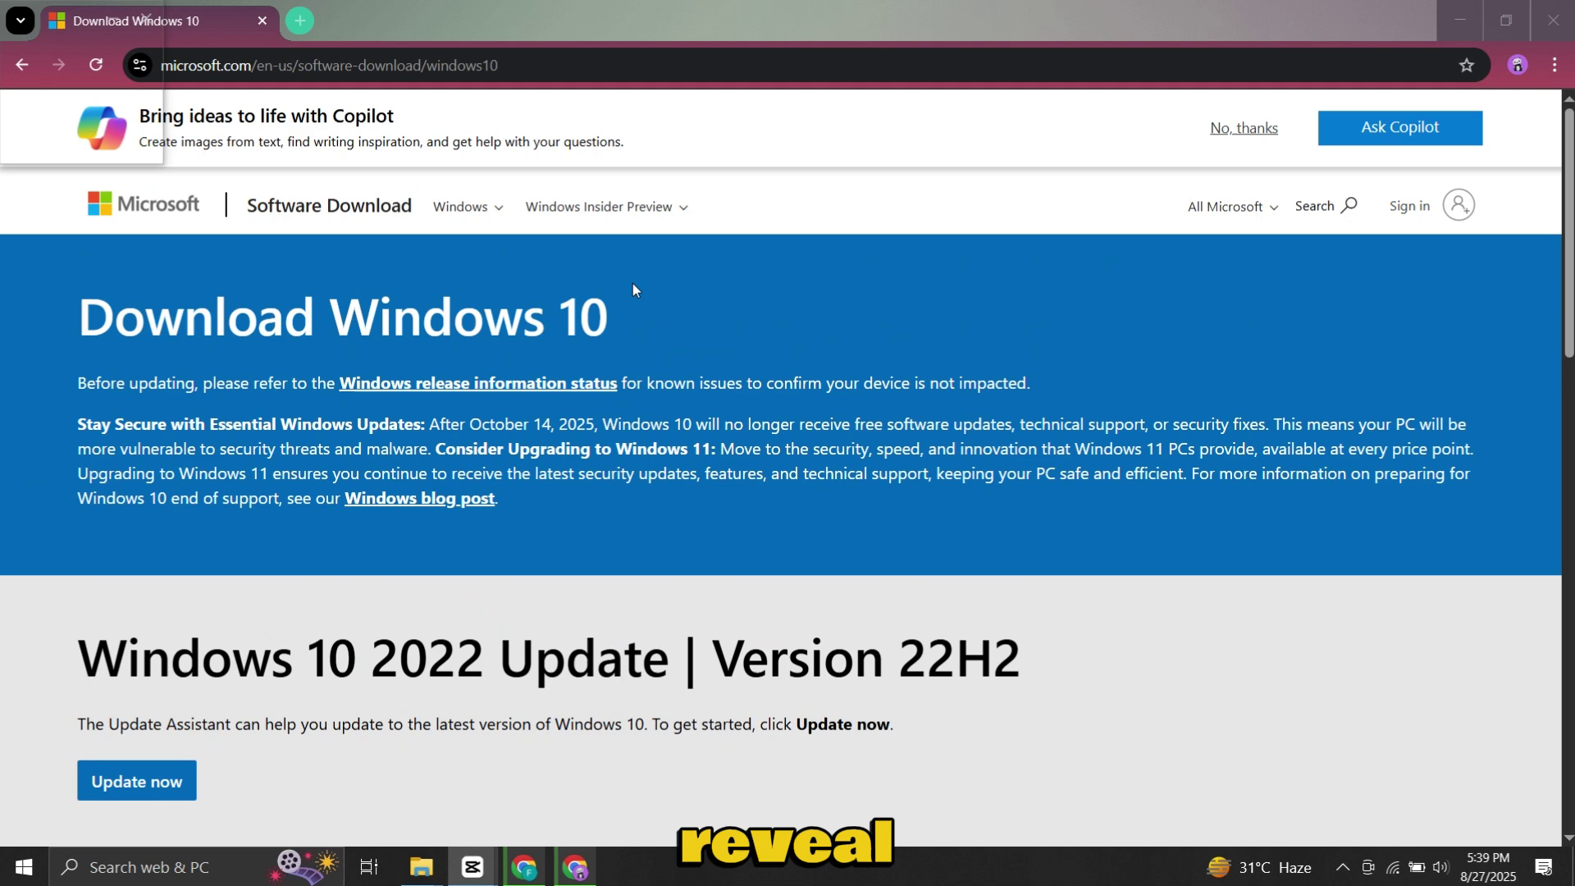
- Reload the page under DevTools mobile device emulation so the ISO download page appears, then close DevTools
right_click(821, 283)
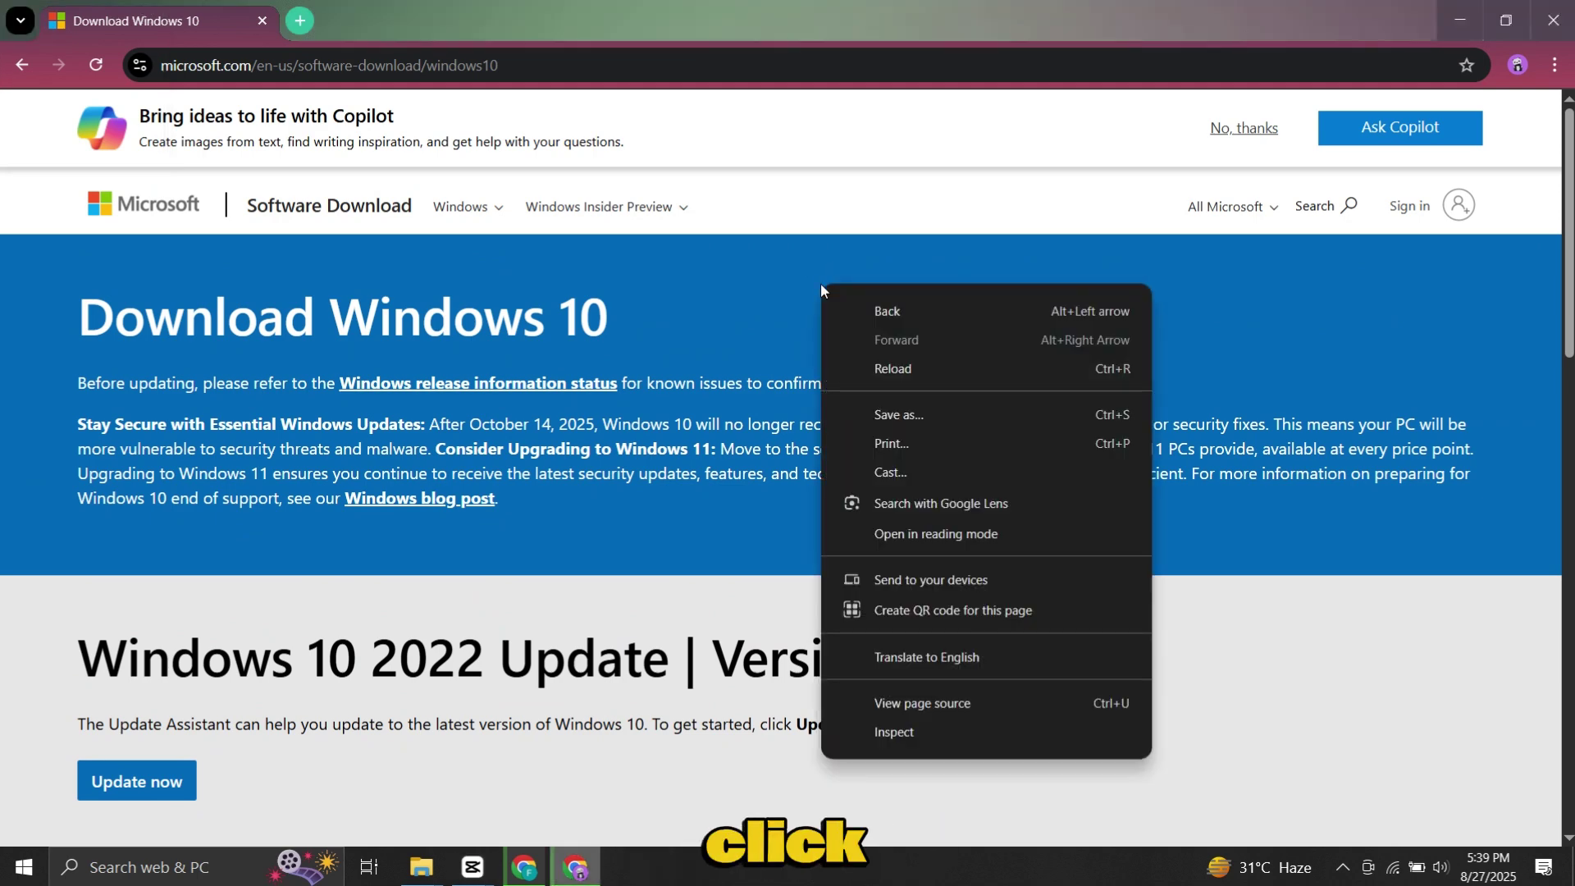
left_click(926, 732)
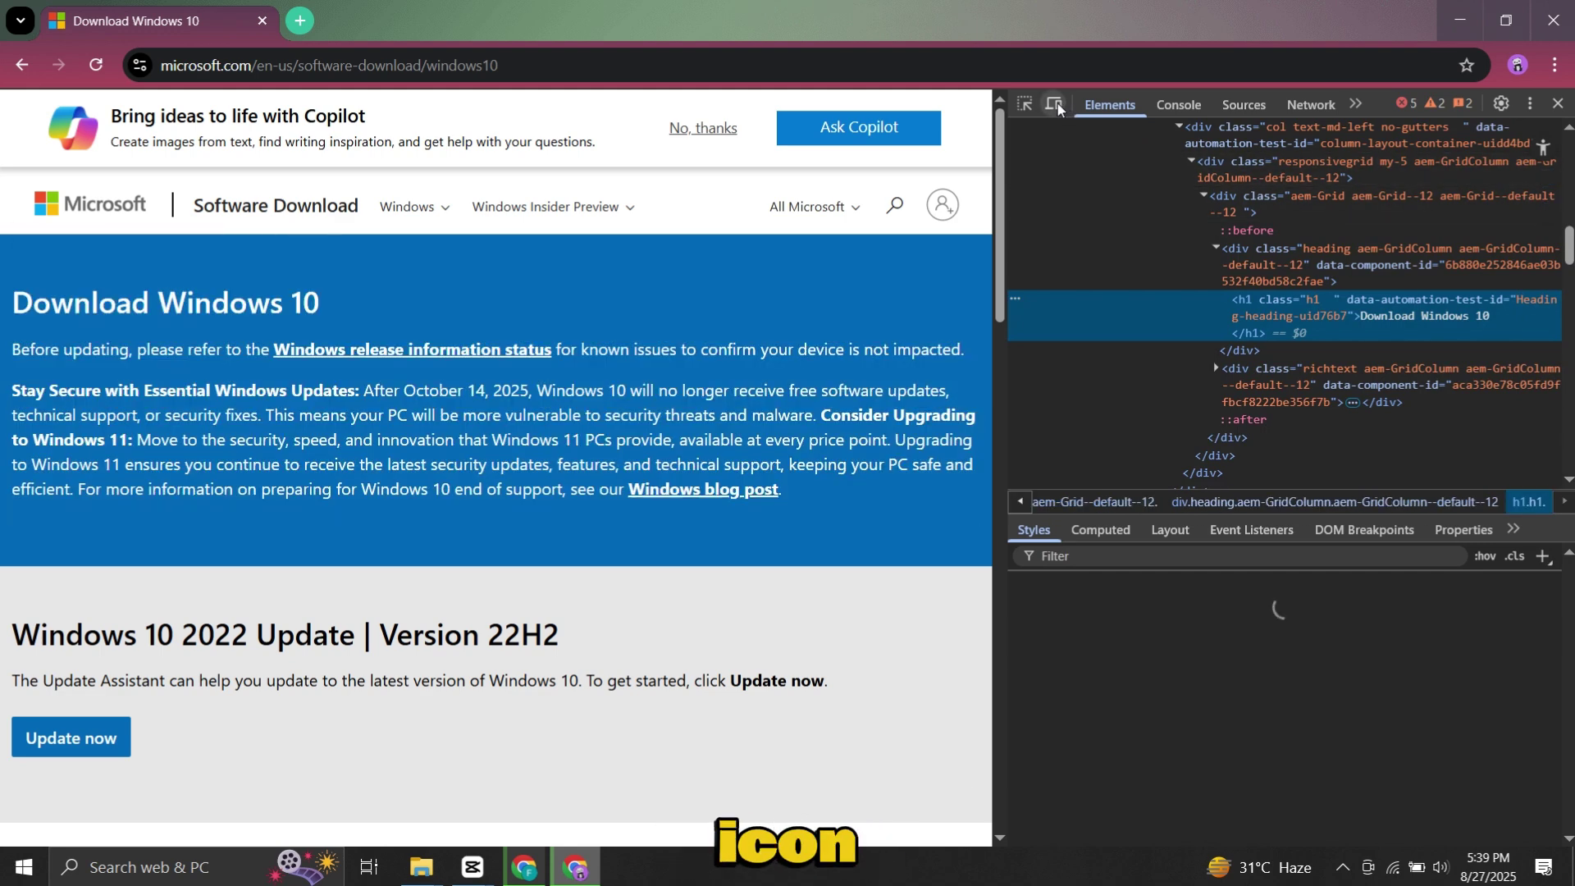
left_click(1055, 104)
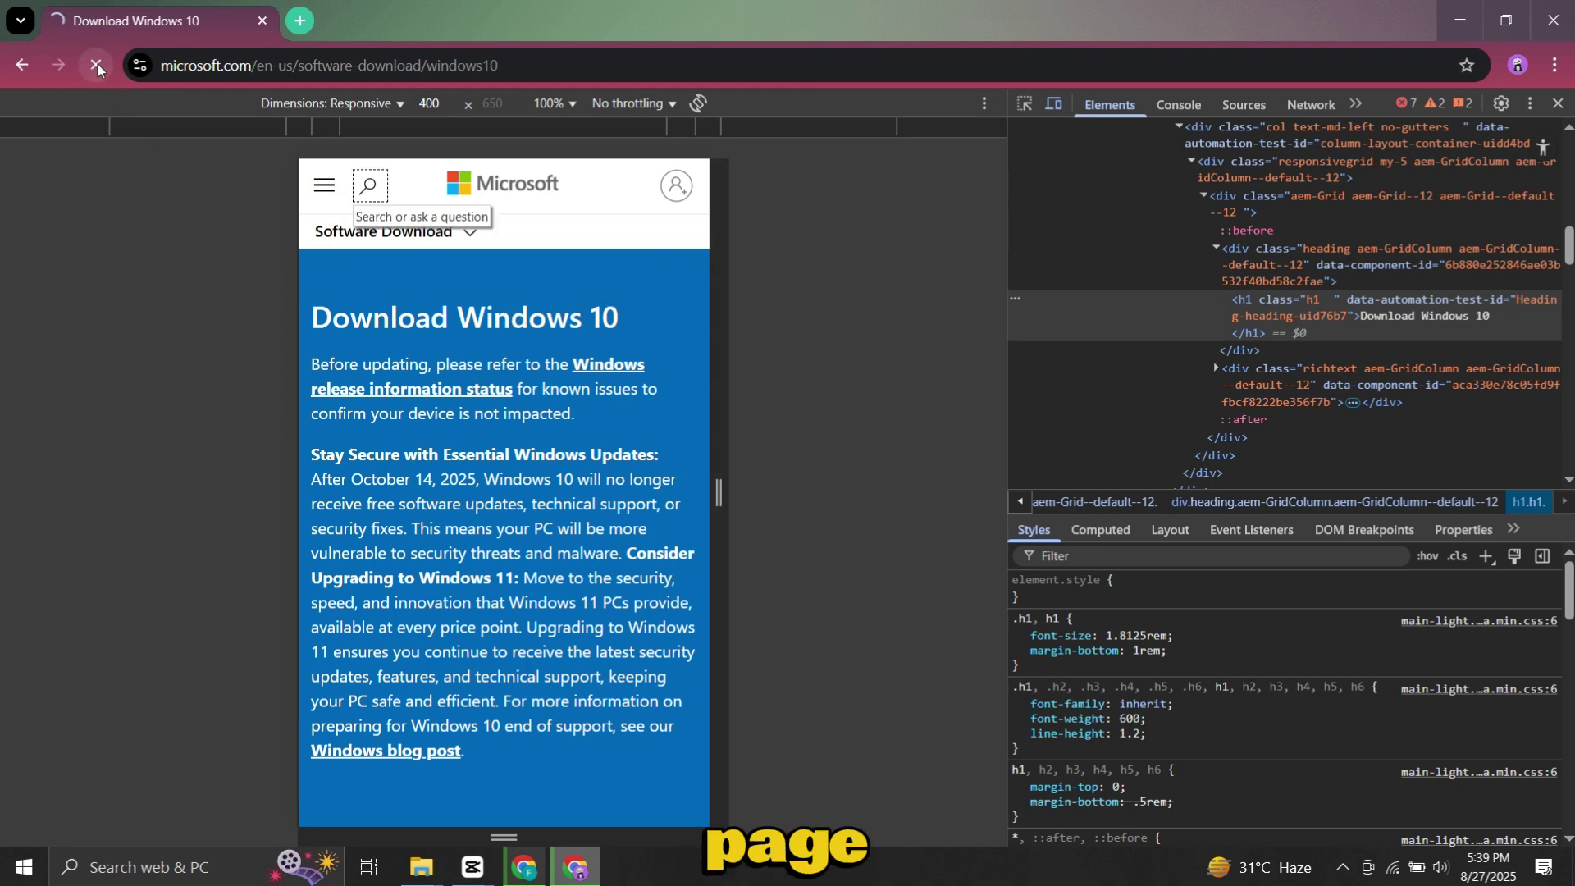
left_click(97, 64)
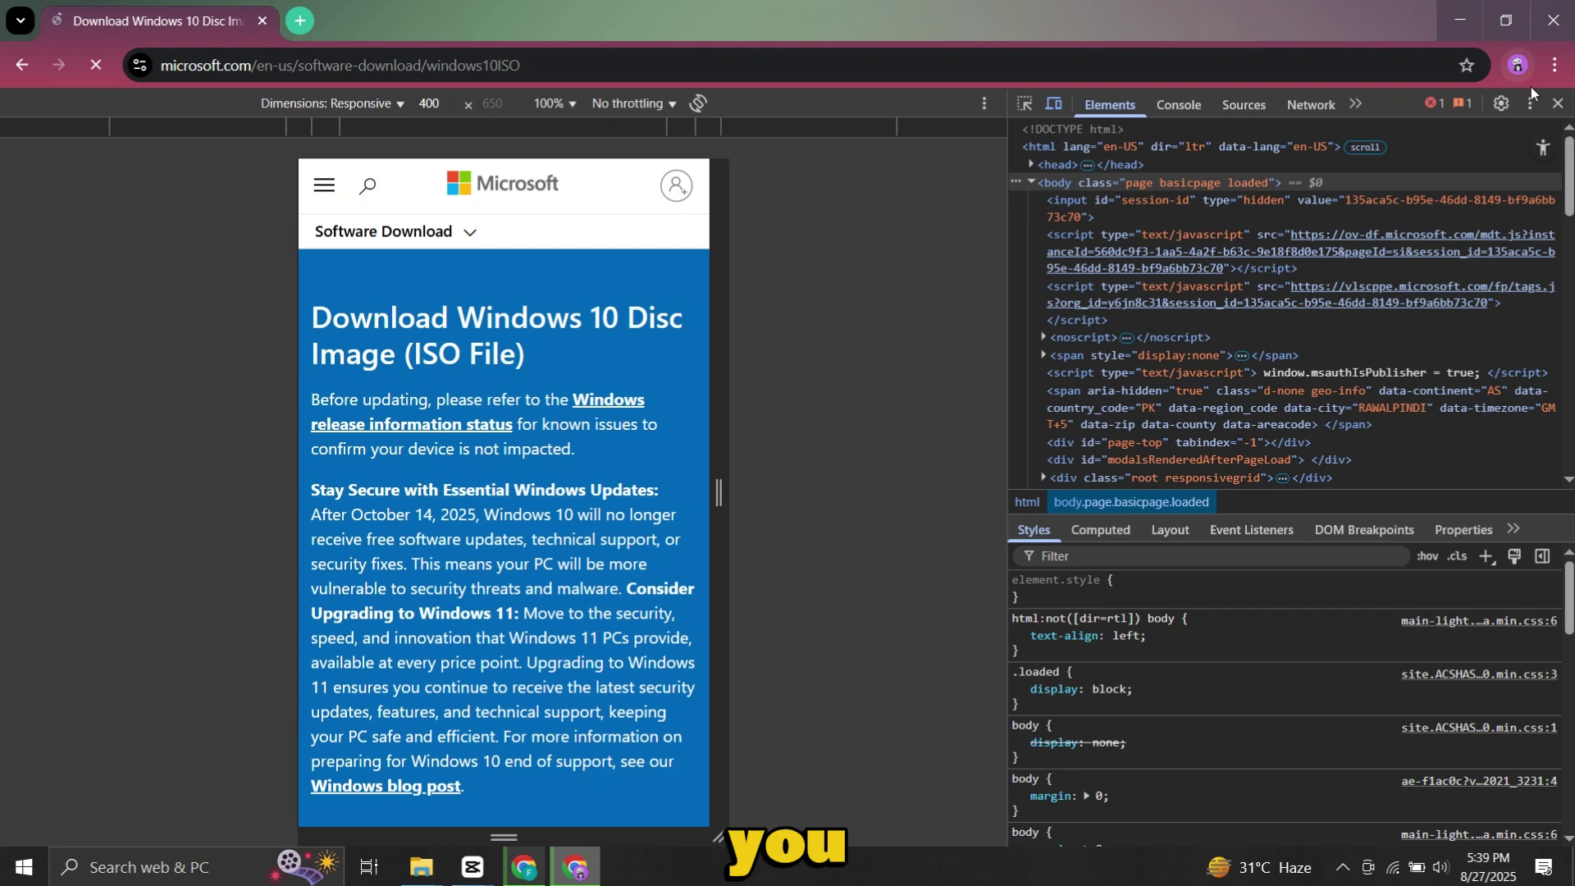
left_click(1559, 103)
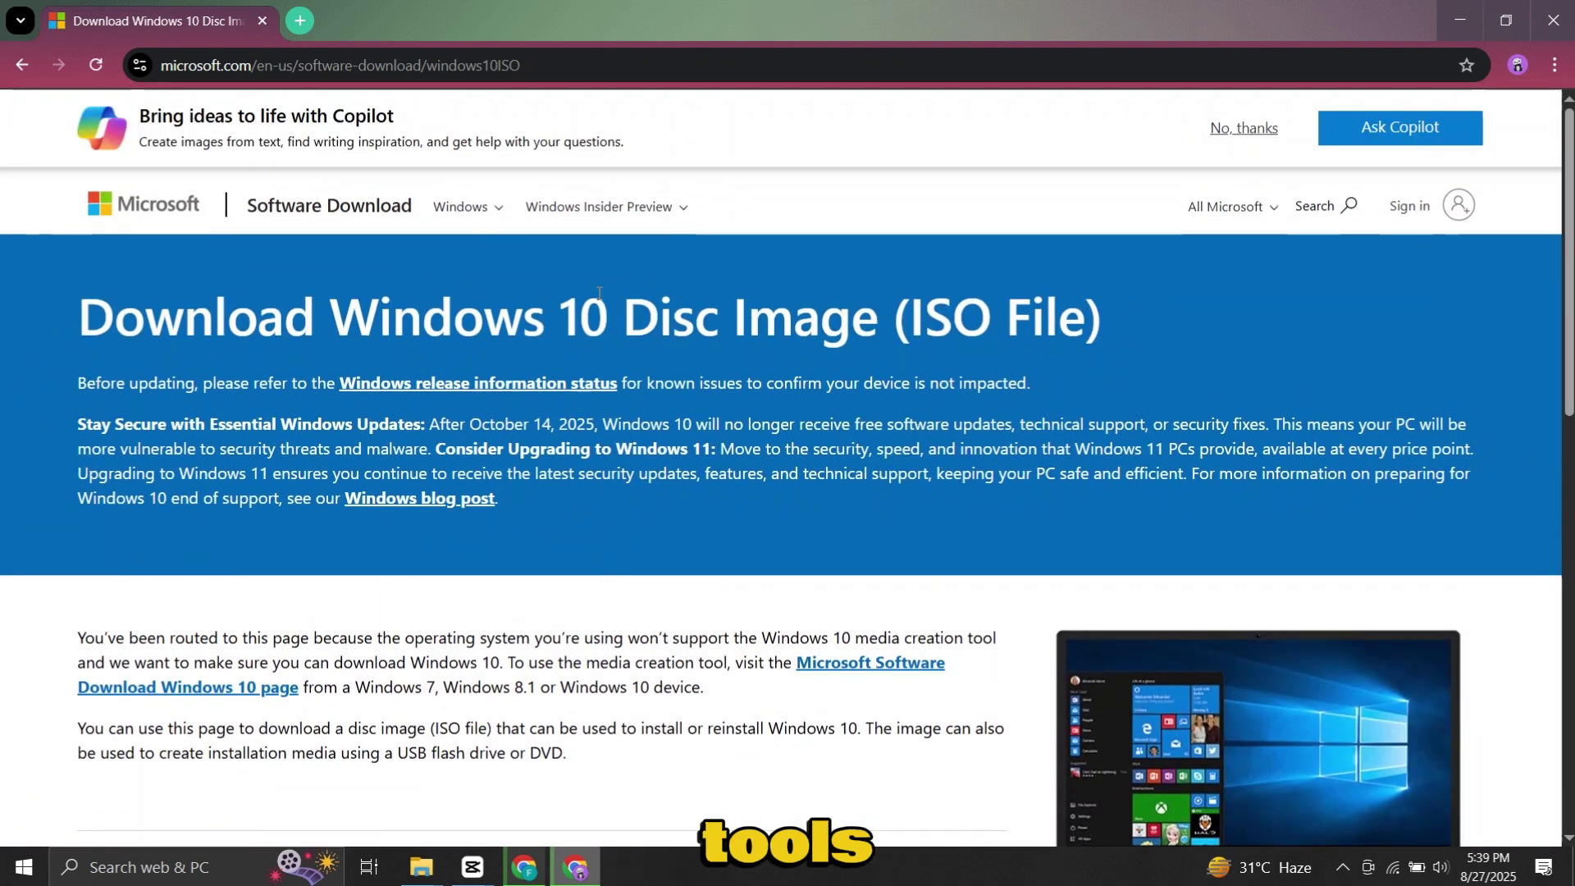
- Select Windows 10 (multi-edition ISO) as the edition and confirm it
scroll(594, 295, "down", 2)
scroll(593, 295, "down", 7)
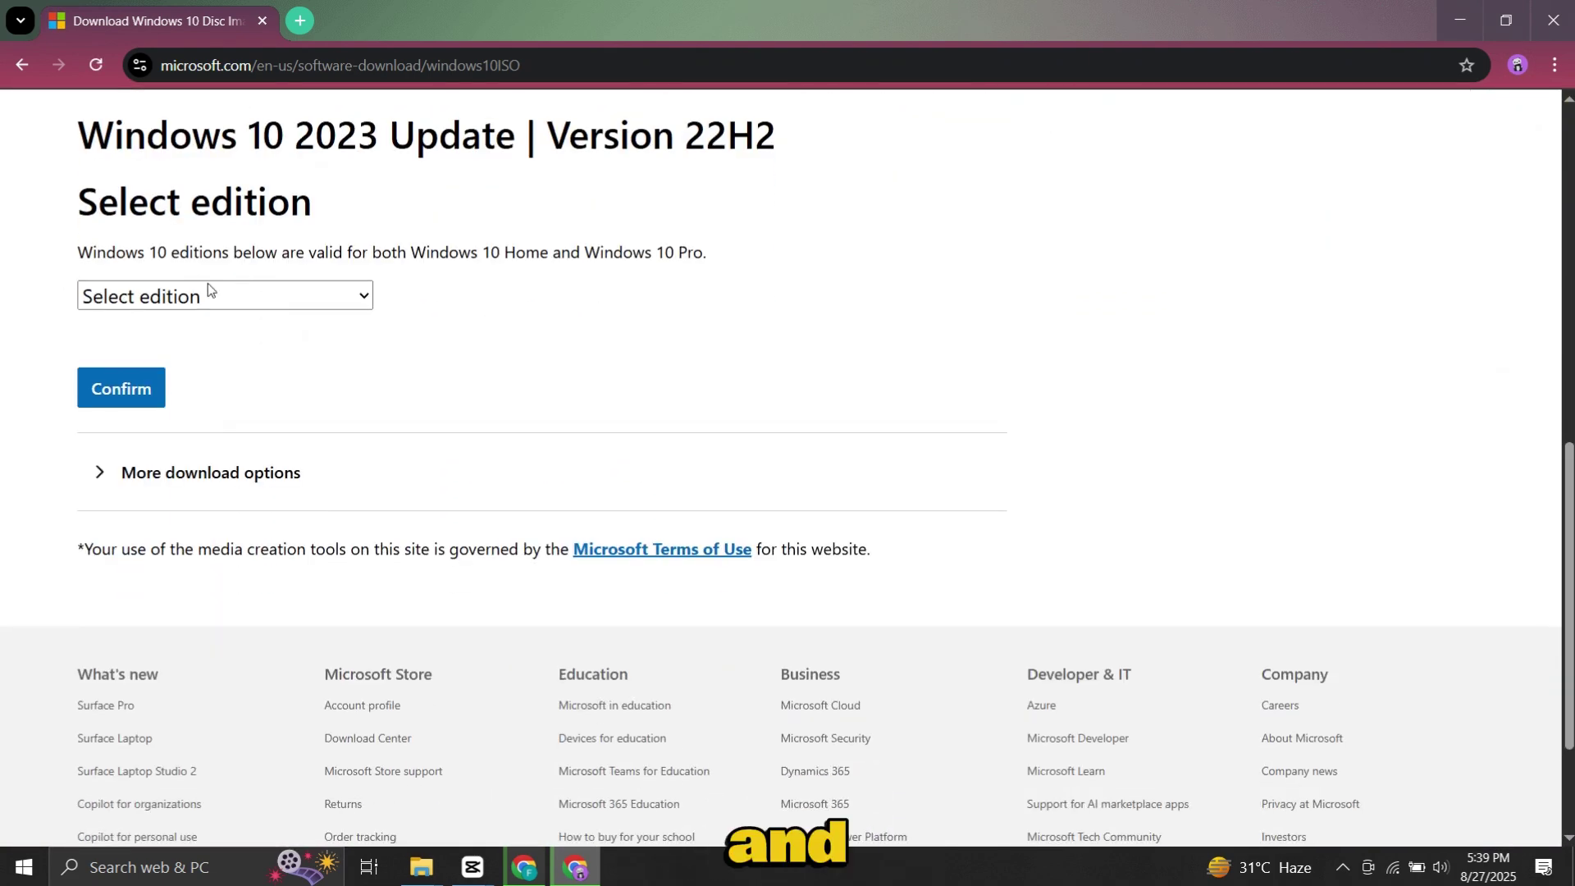
left_click(263, 295)
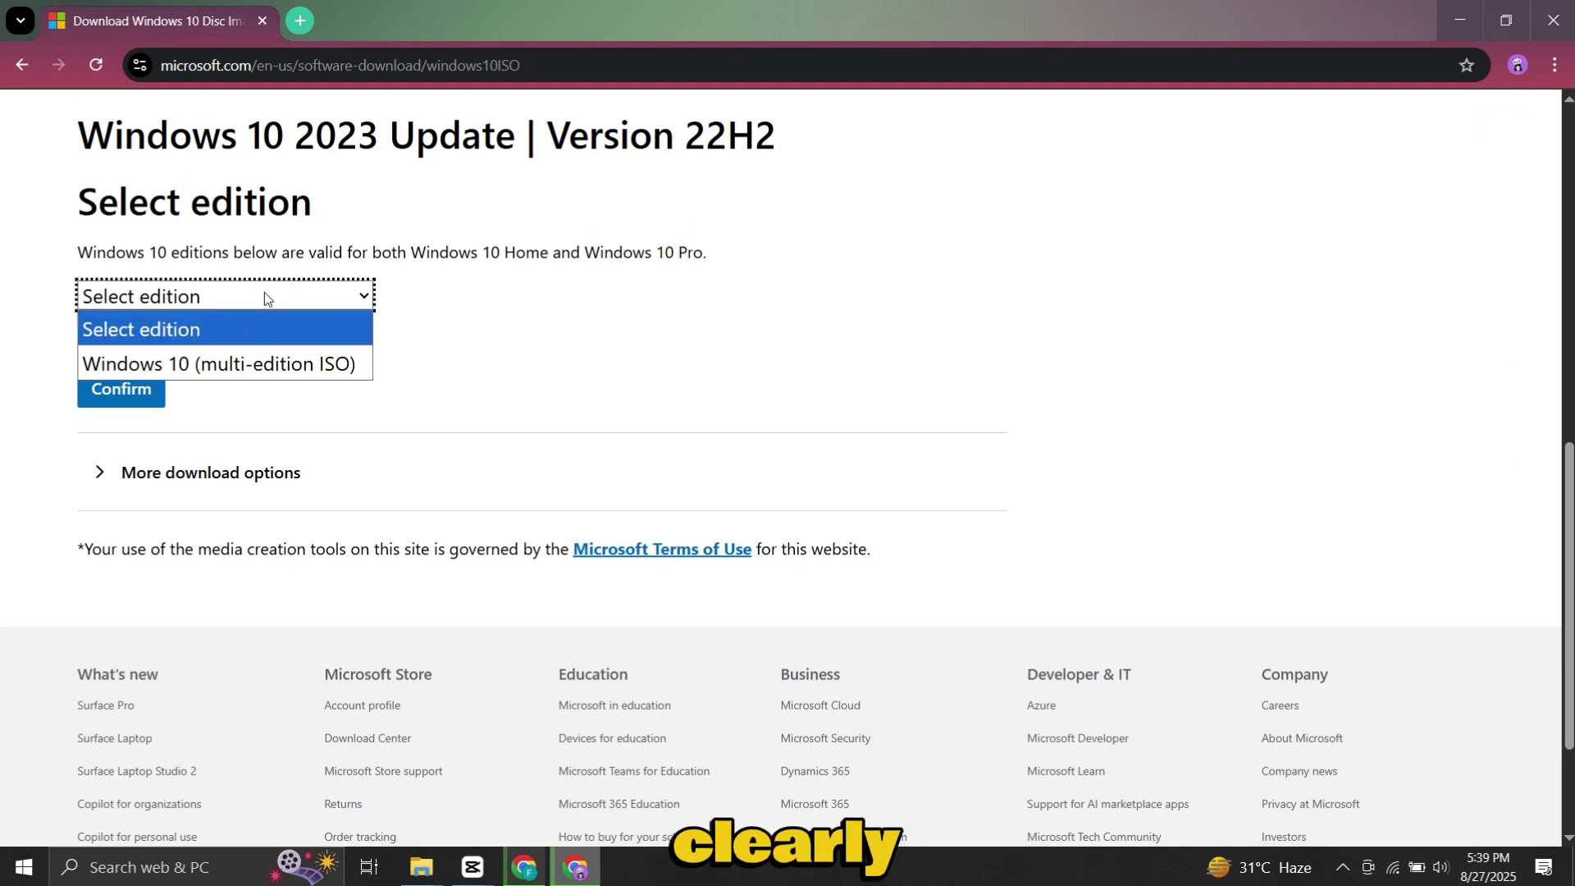
left_click(230, 361)
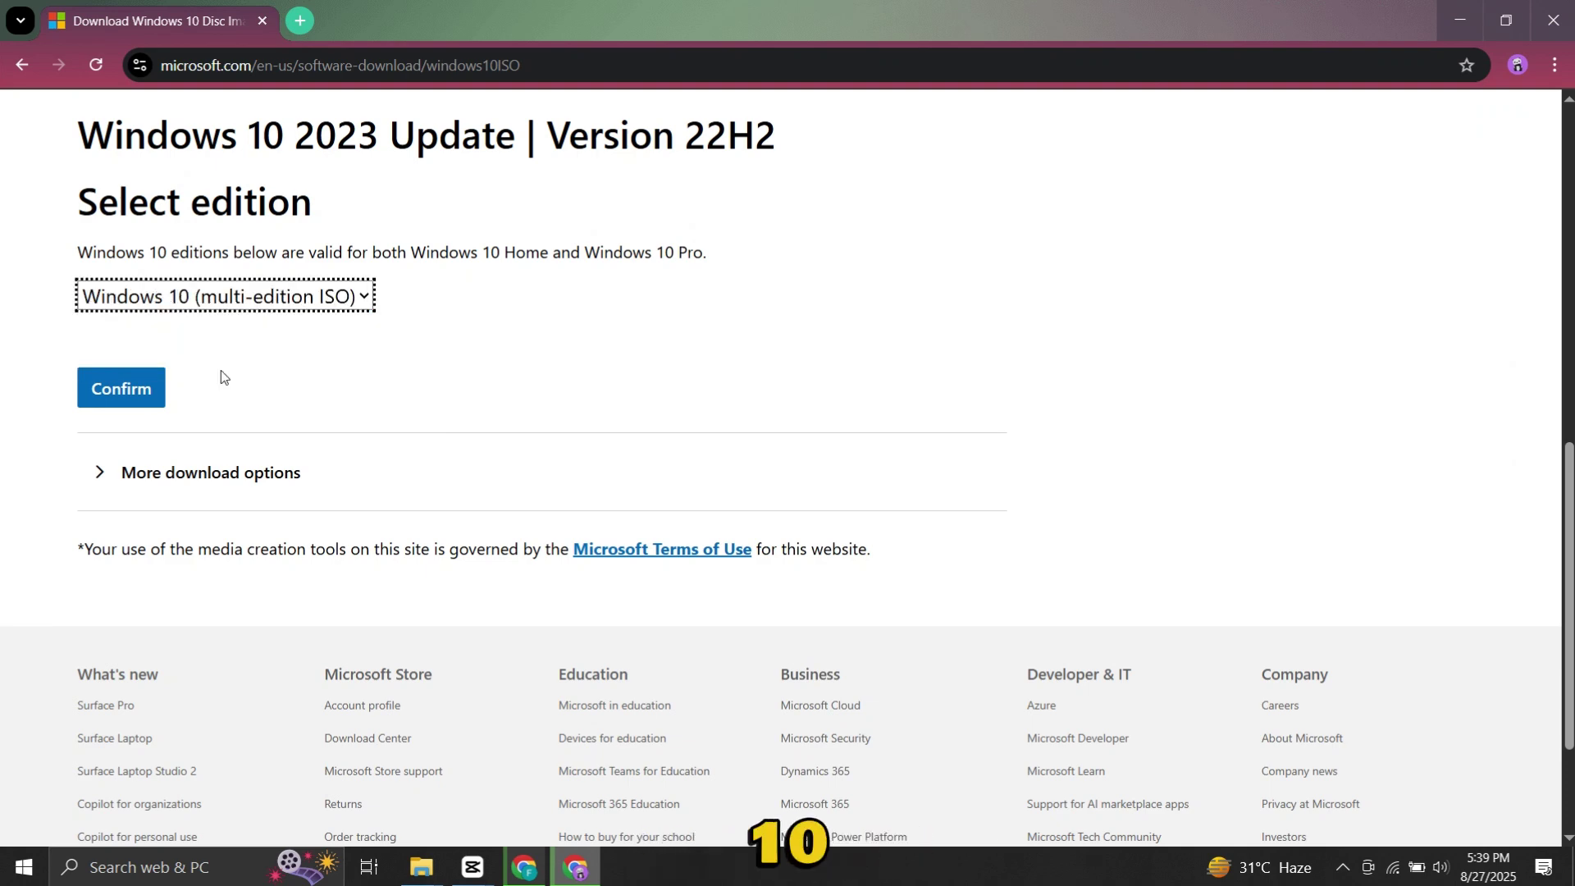
left_click(129, 410)
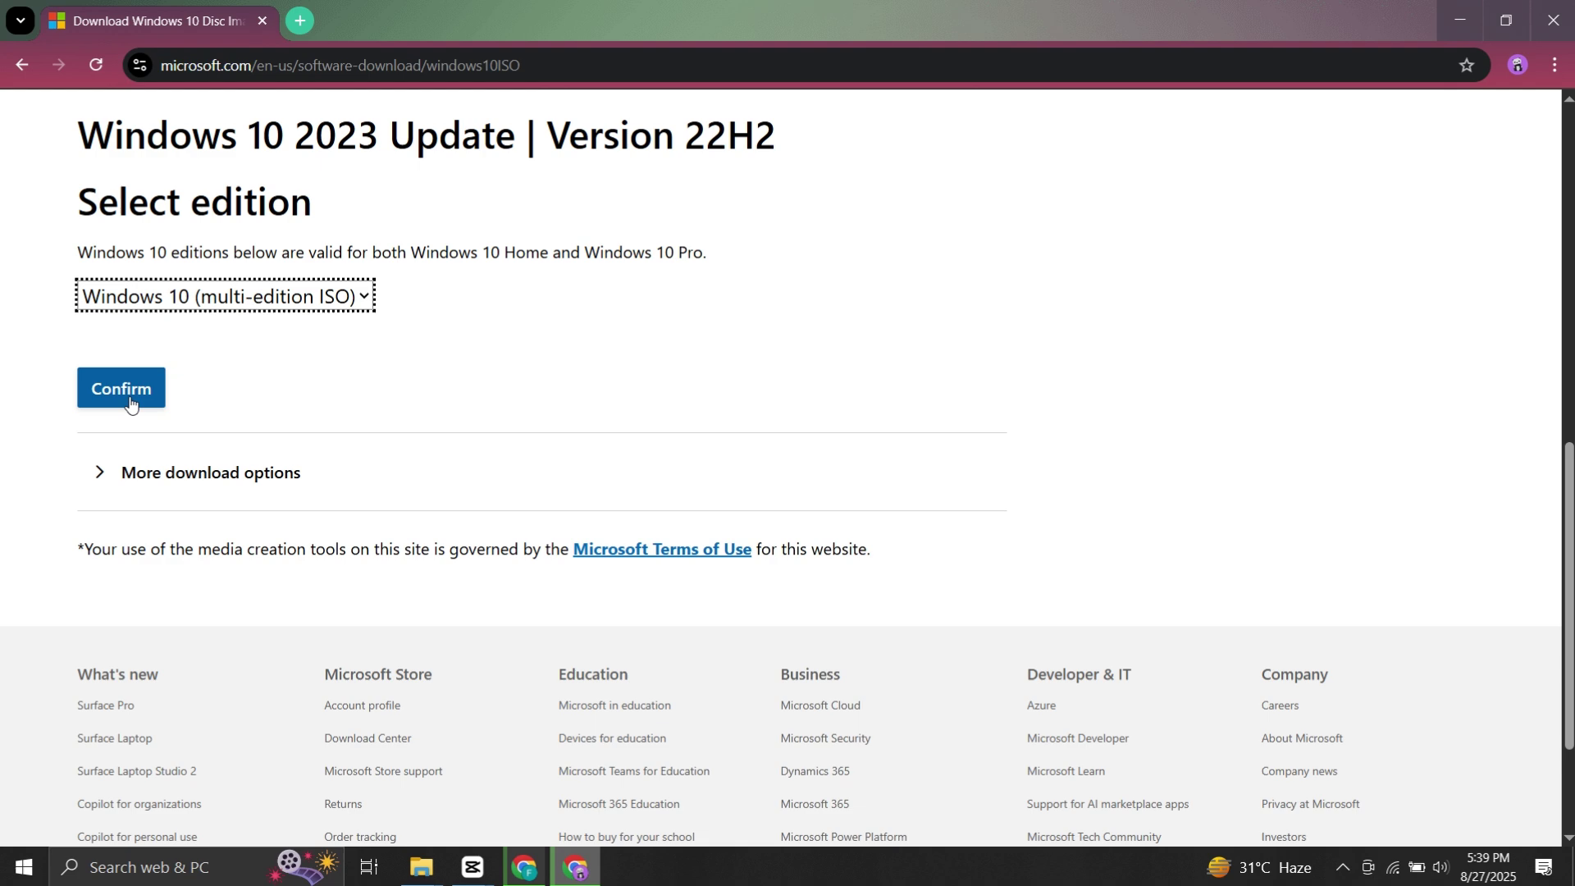
left_click(129, 402)
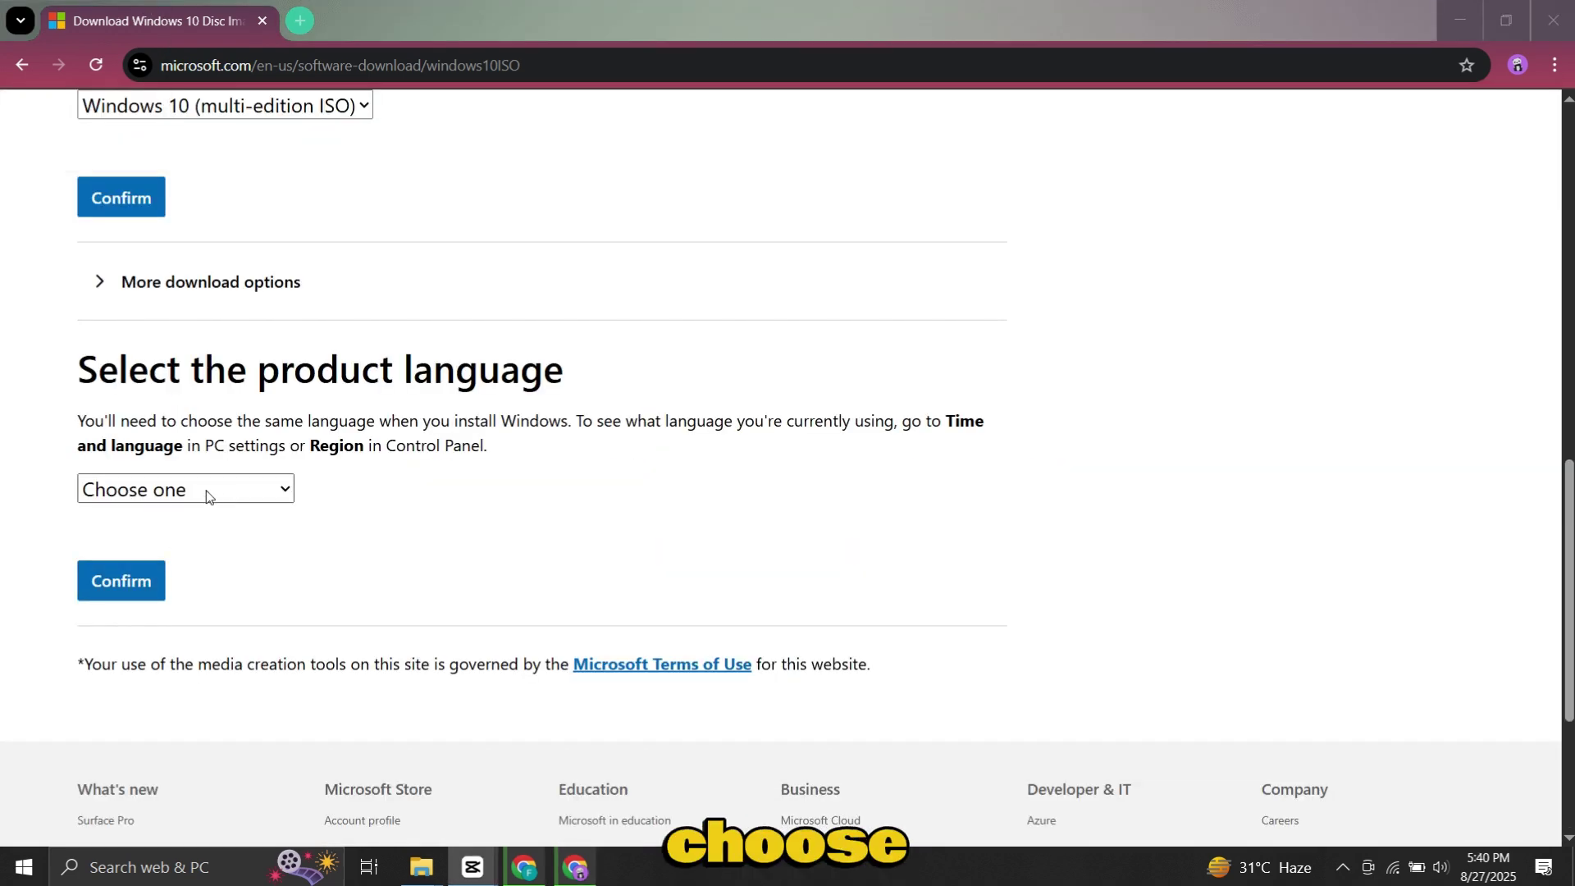
- Choose English (United States) as the language and start the 64-bit ISO download
left_click(235, 493)
left_click(213, 354)
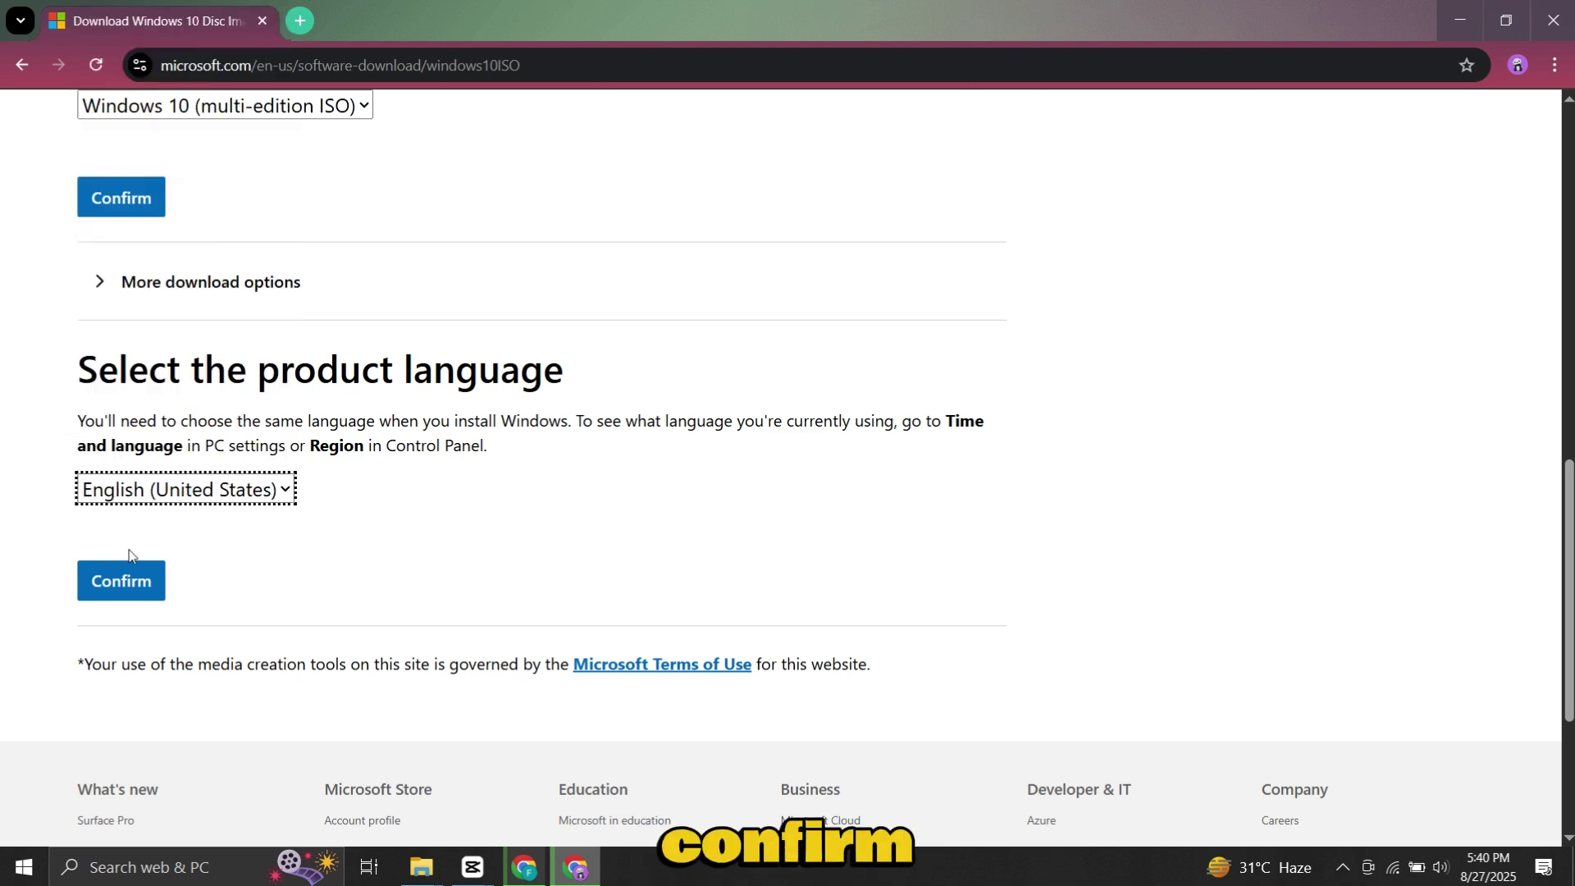
left_click(123, 580)
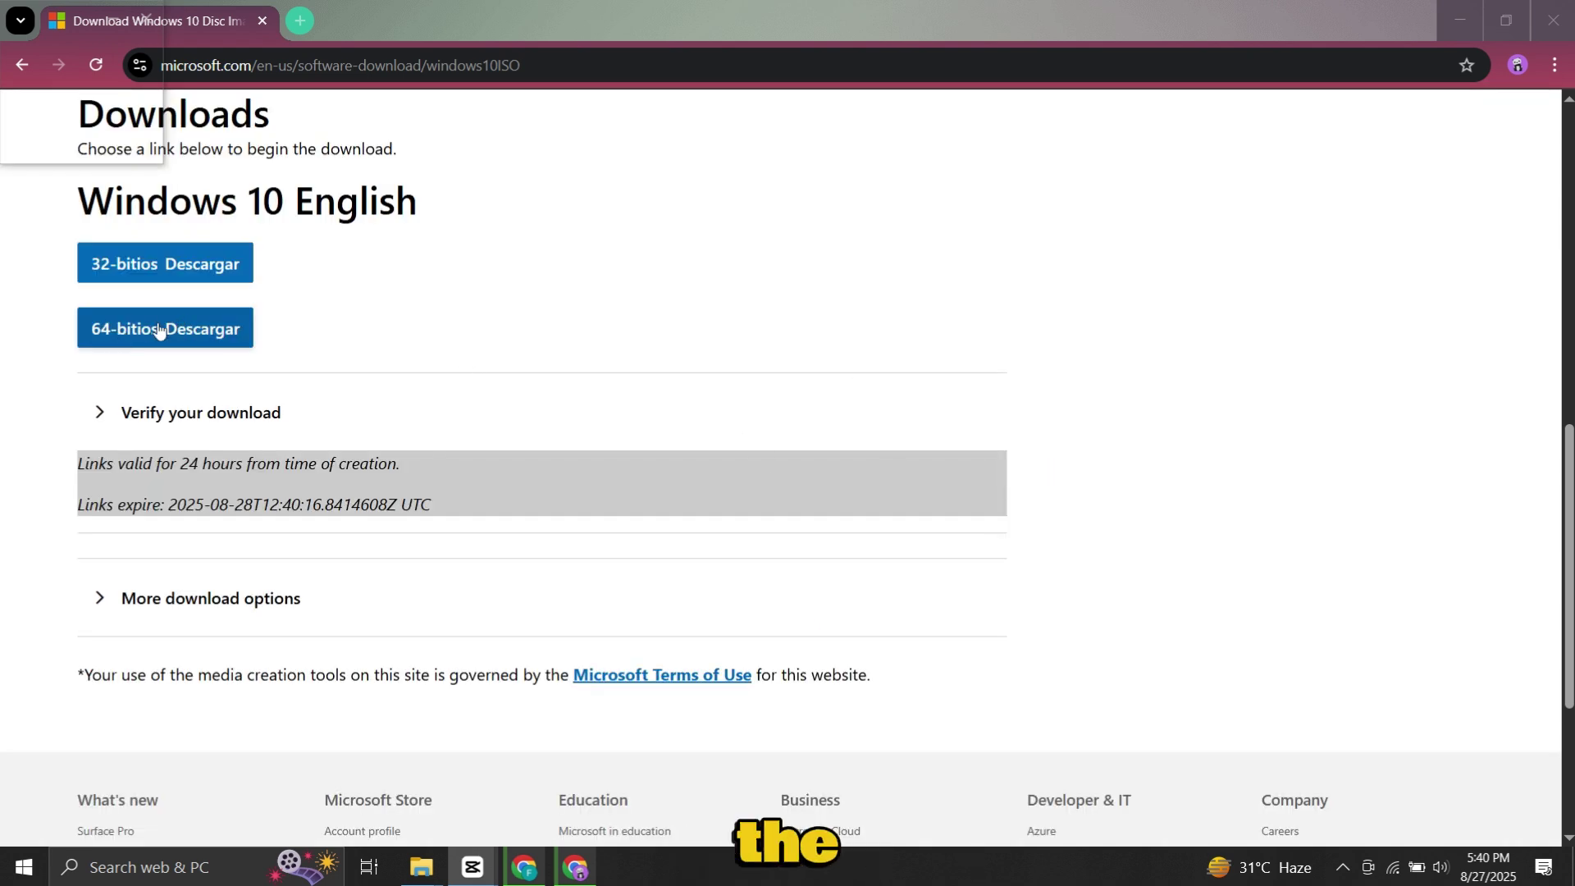
left_click(159, 339)
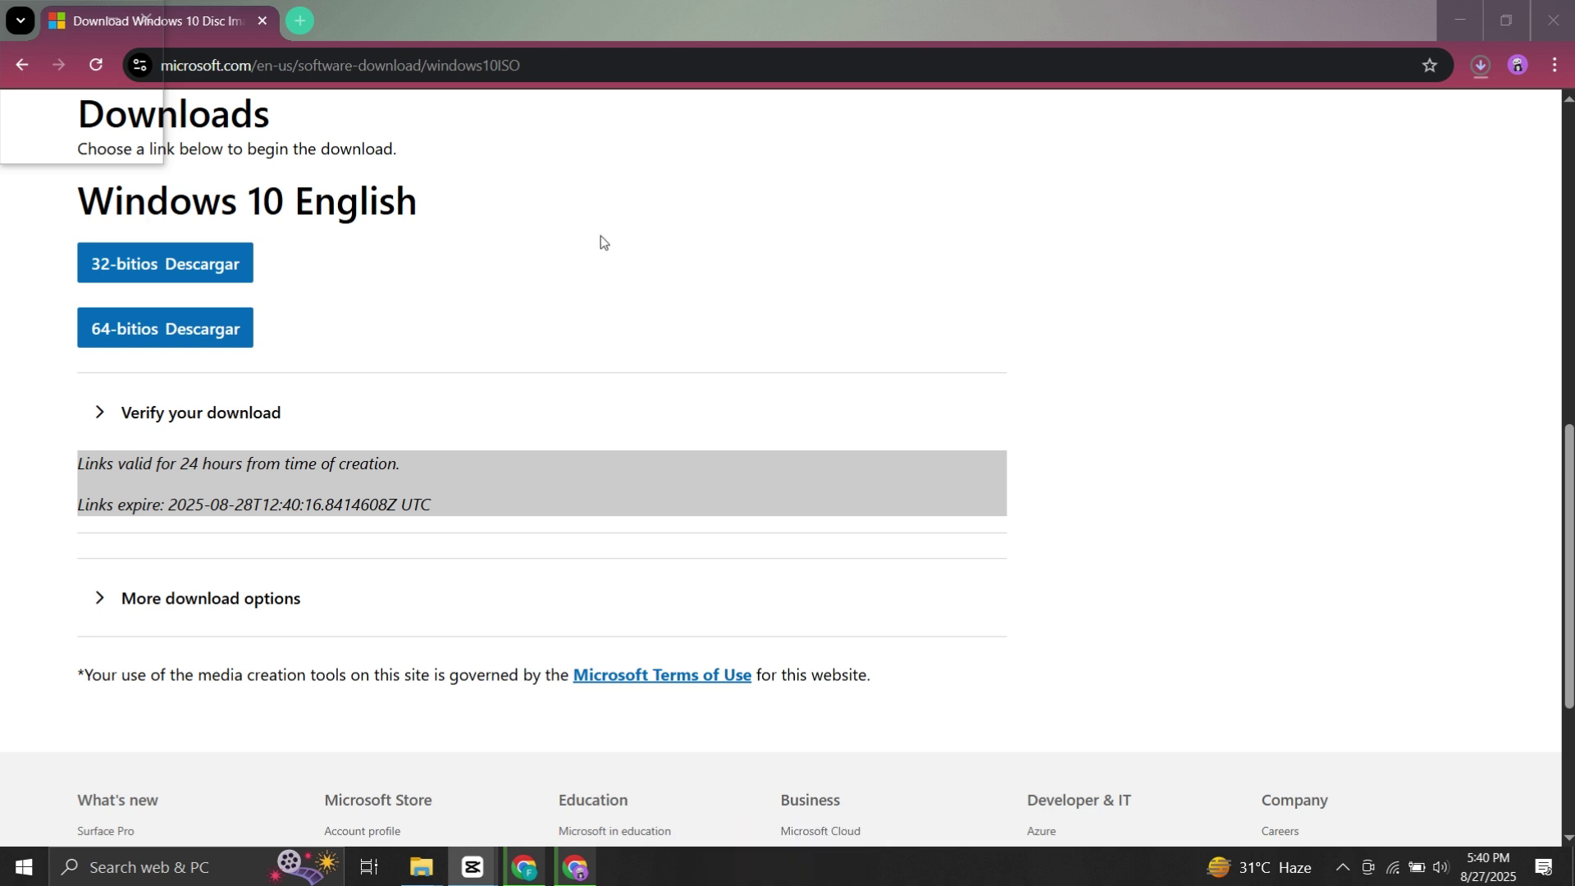
- Search for Rufus in a new tab and open the Rufus homepage
left_click(300, 20)
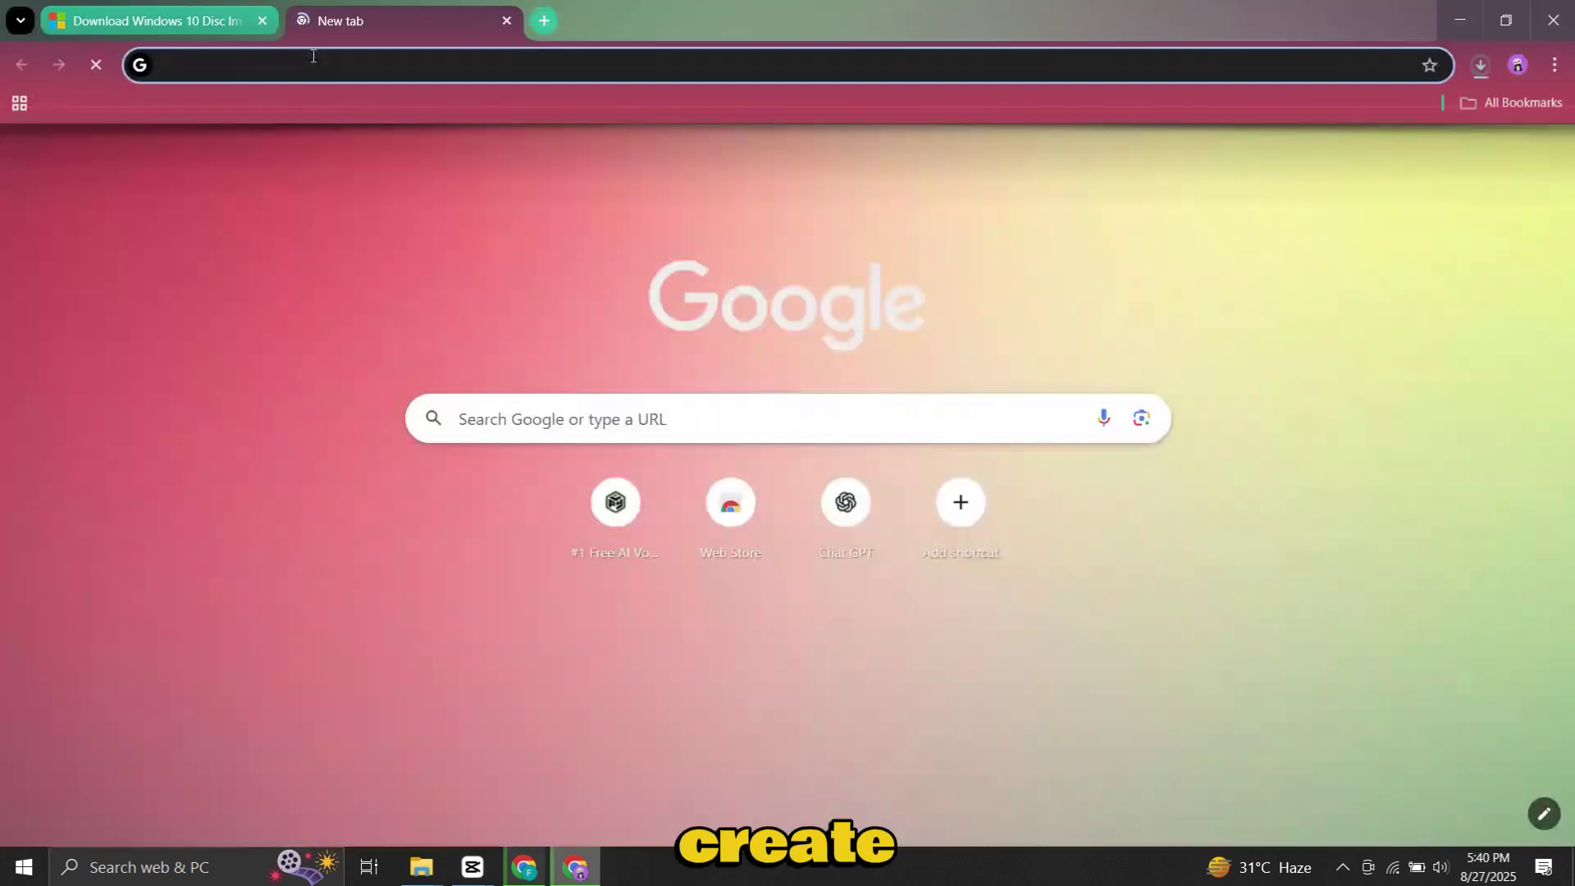
left_click(320, 66)
type("R")
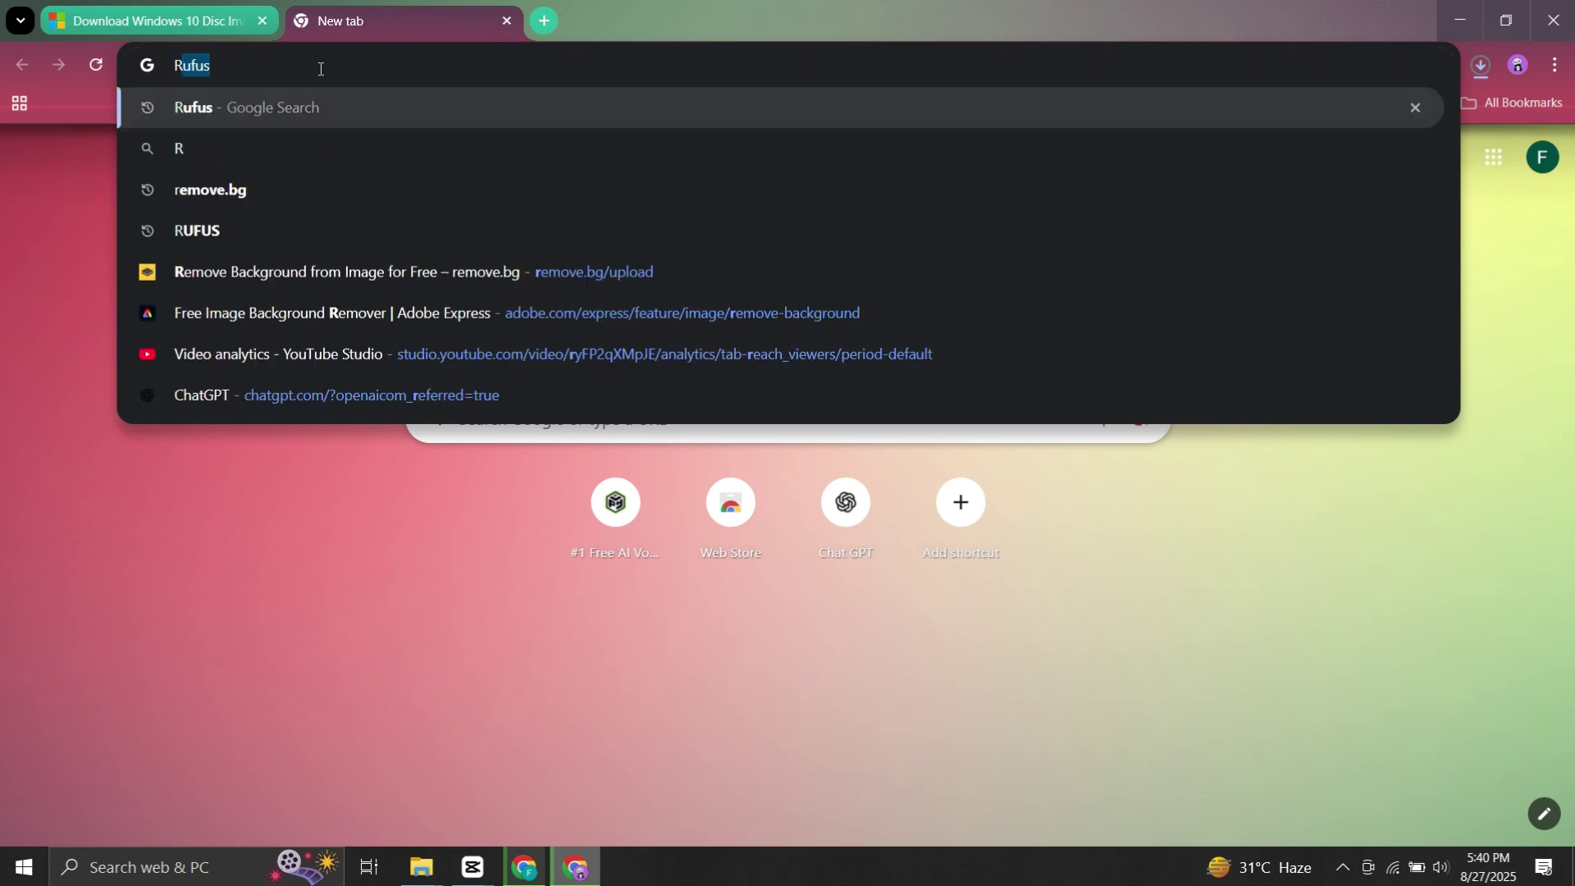
type("ufus")
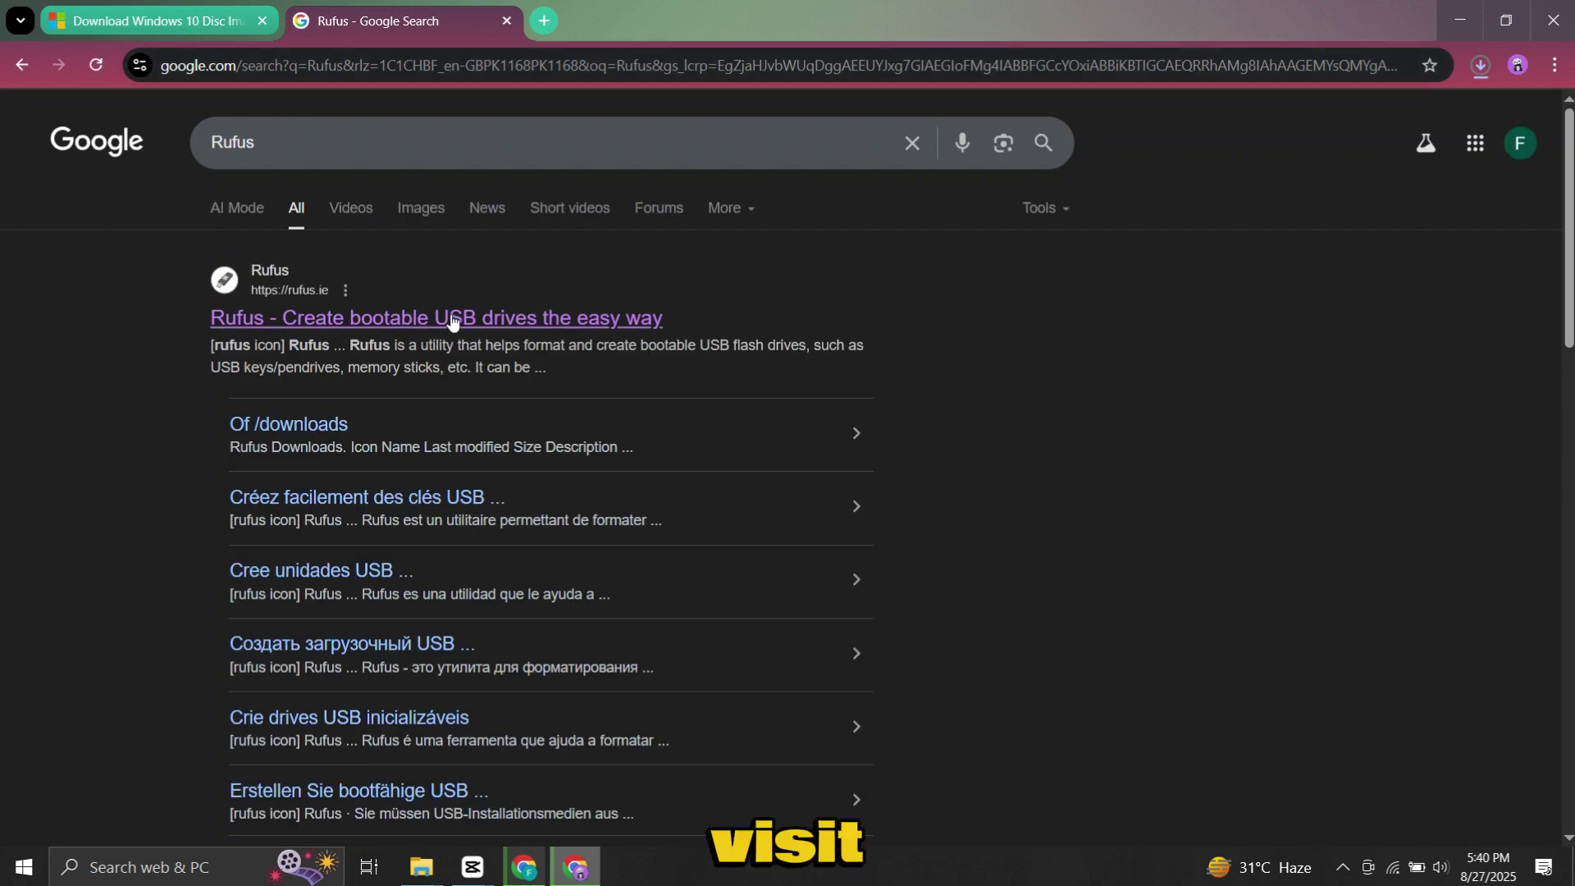
left_click(451, 316)
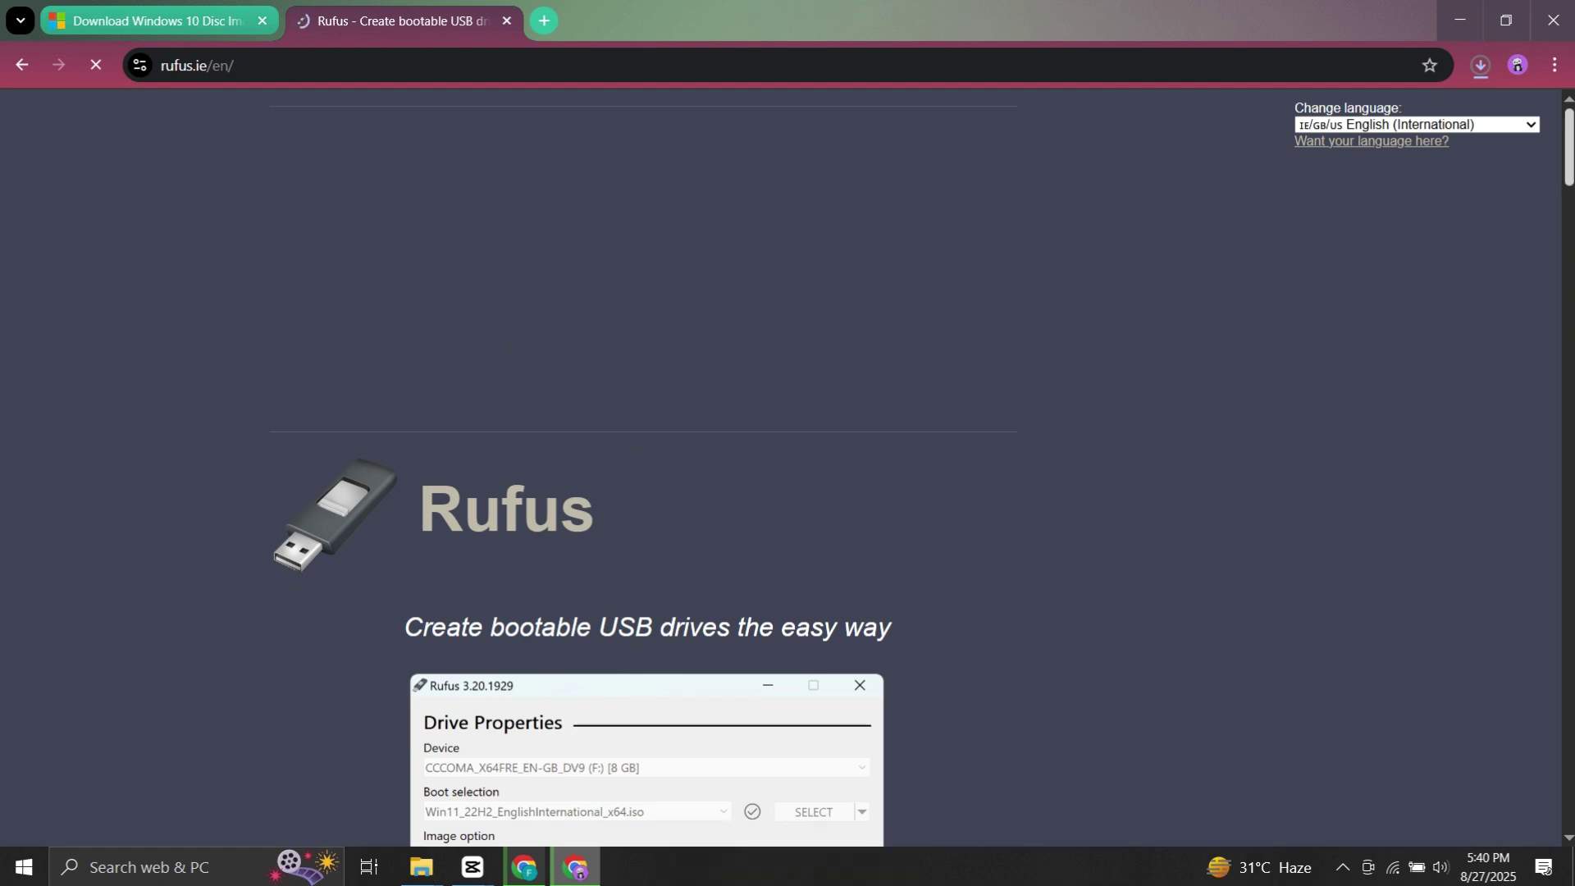
- Download rufus-4.9.exe from the Latest releases table and view it in the F:\ folder
left_click_drag(1569, 139, 1558, 305)
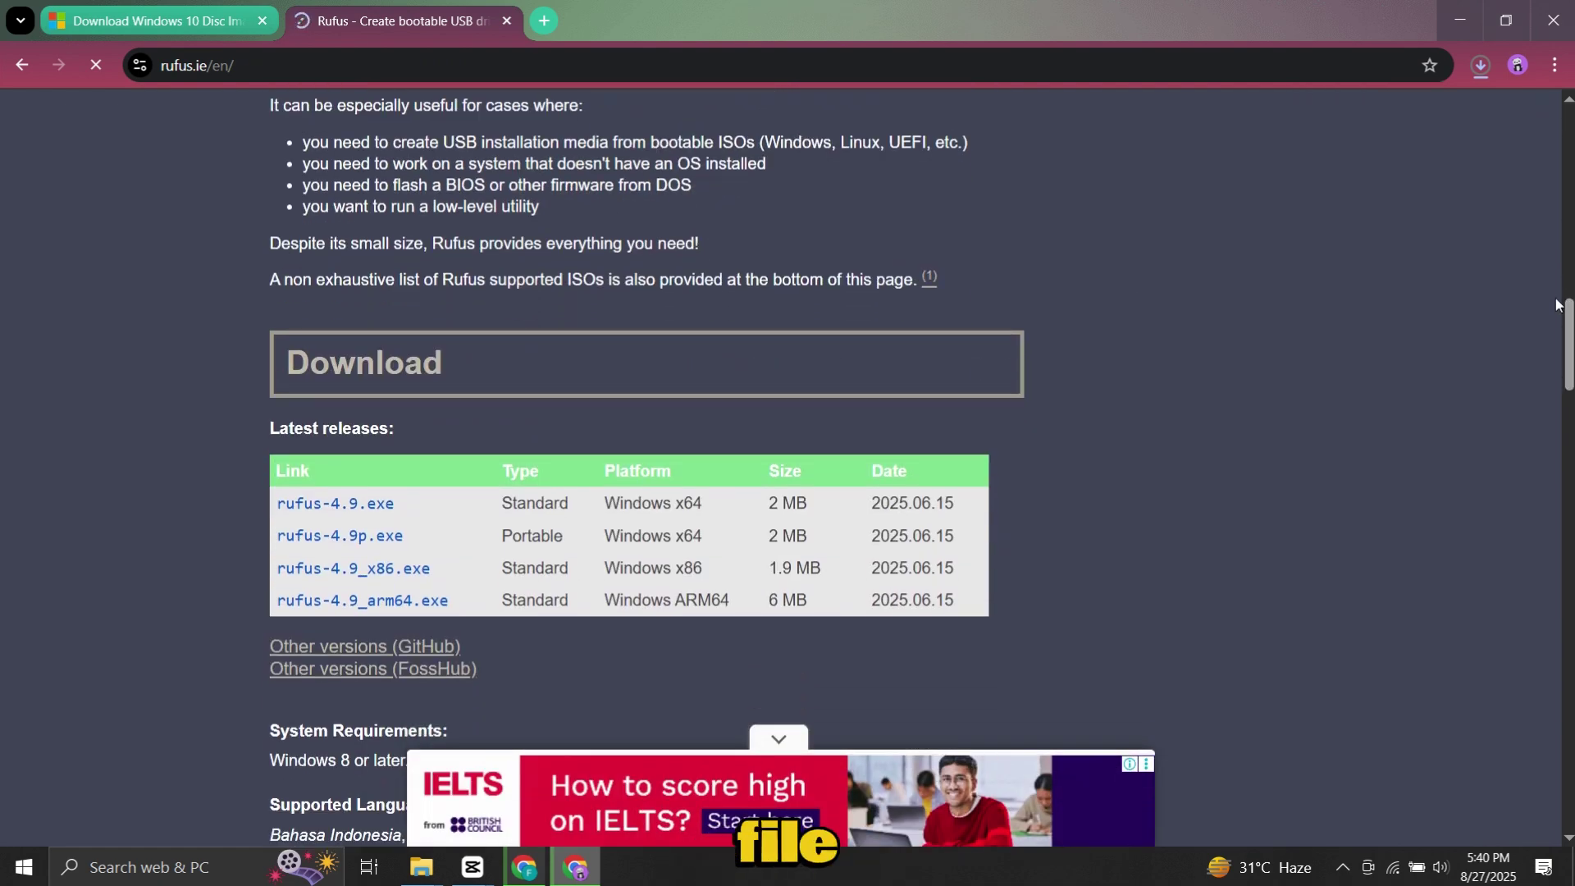
left_click(338, 512)
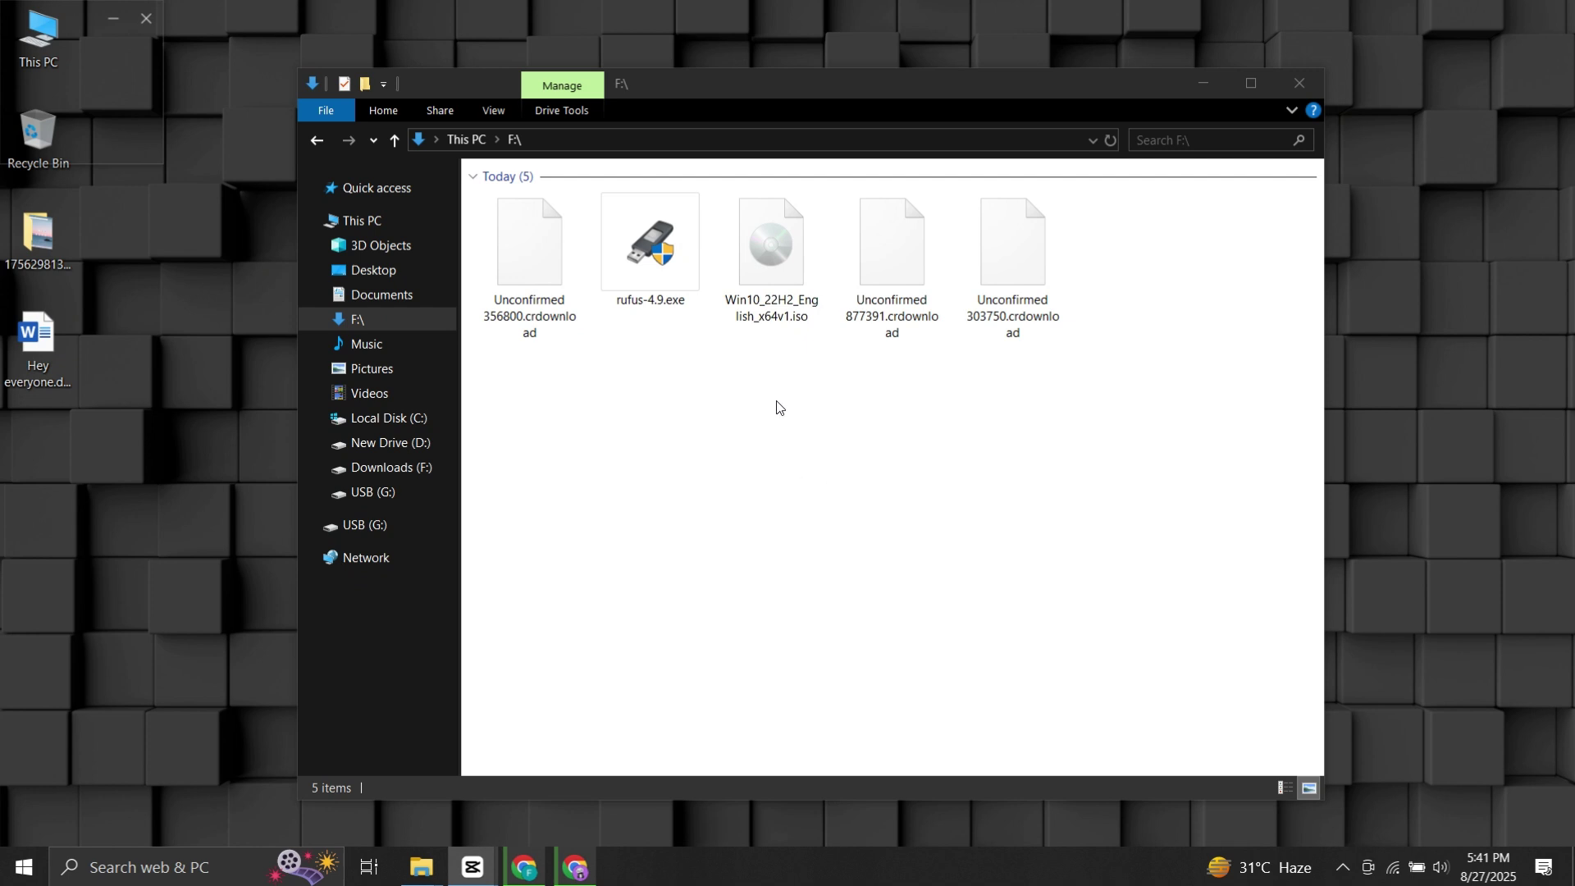
left_click_drag(775, 396, 677, 313)
left_click(661, 439)
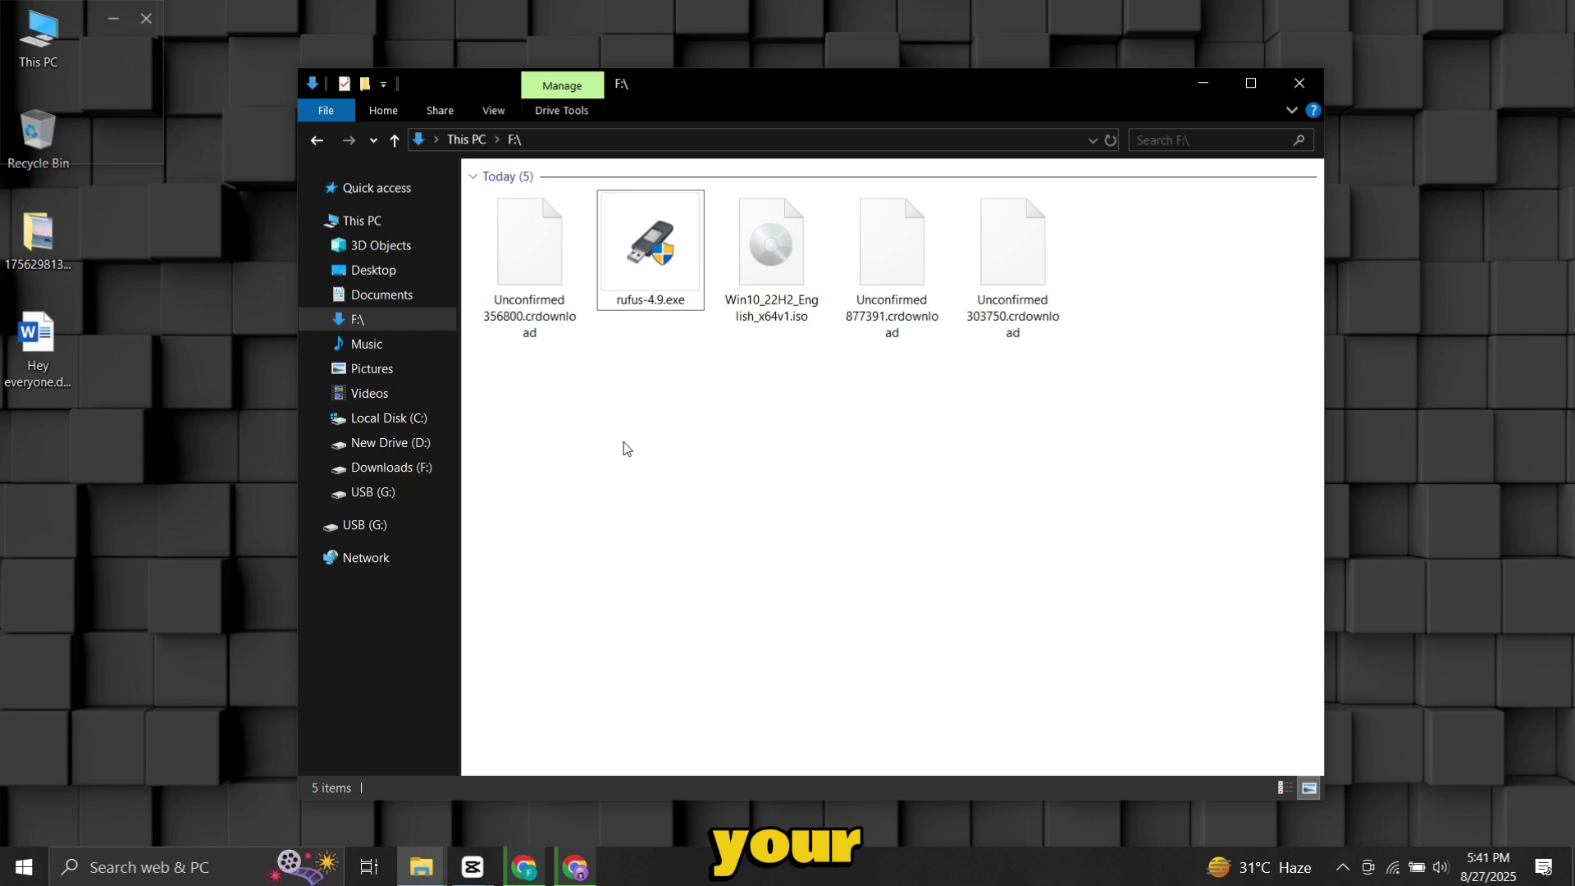
- Open rufus-4.9.exe from its context menu in the F:\ folder
right_click(657, 244)
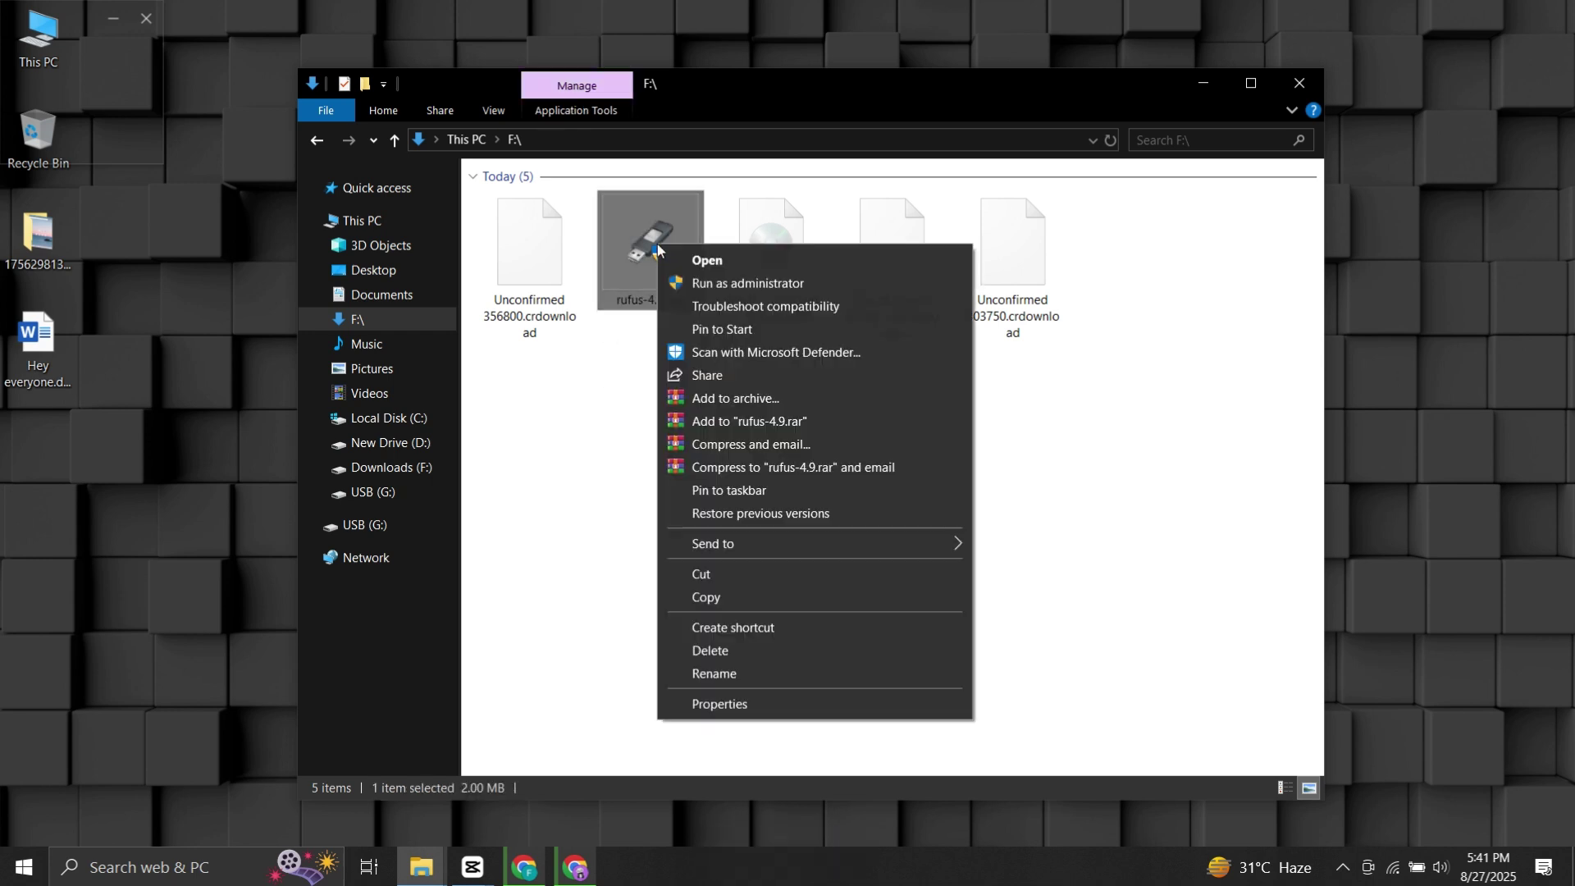
left_click(721, 268)
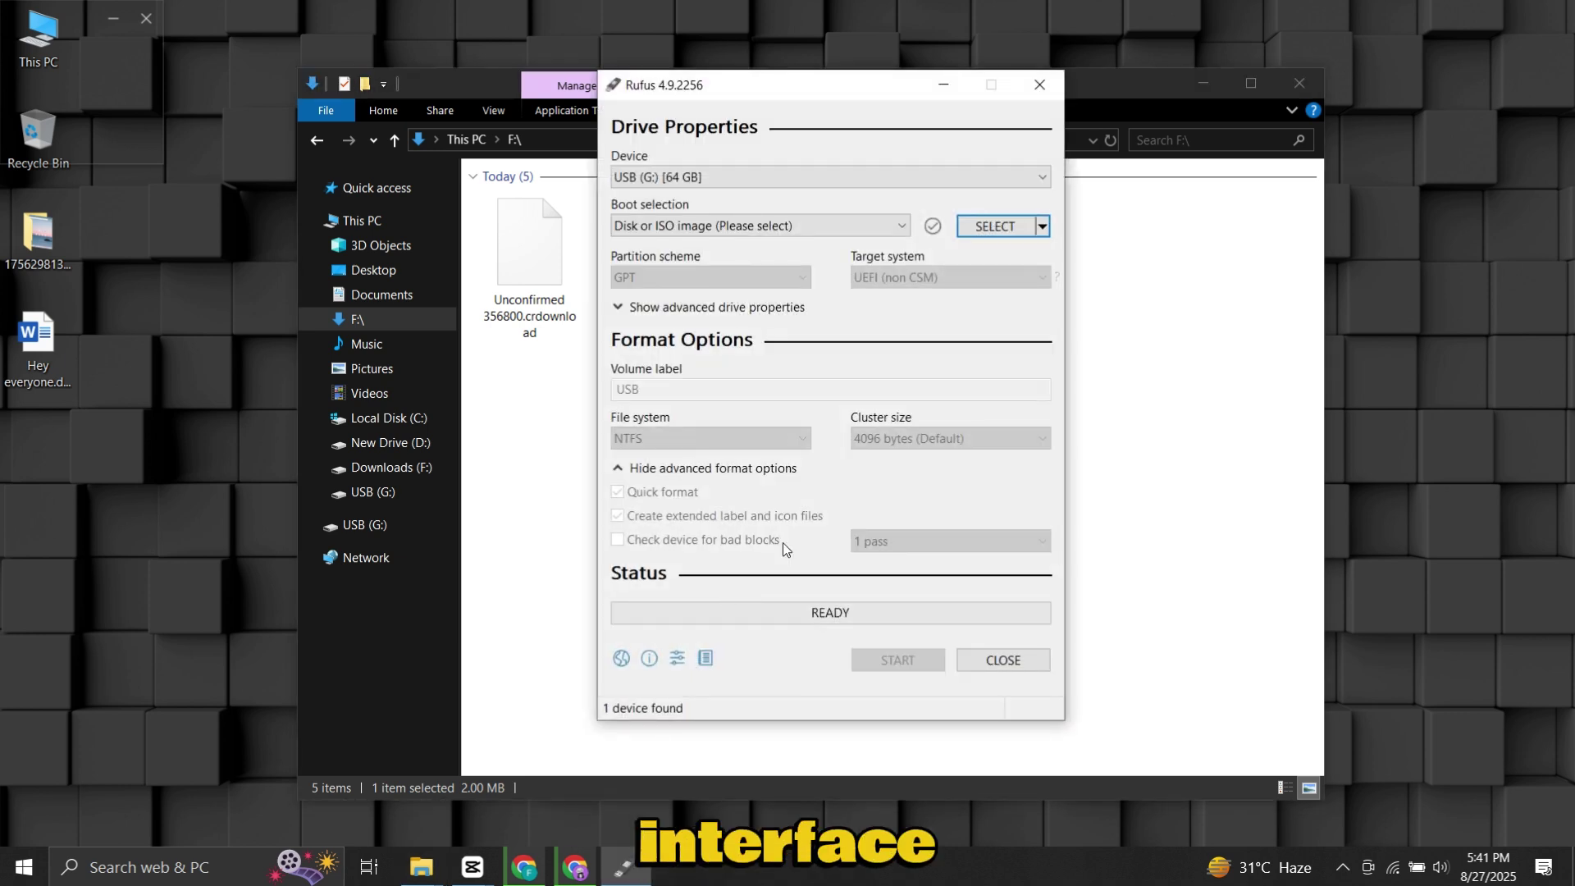
- Choose USB (G:) [64 GB] as the device and load Win10_22H2_English_x64v1.iso as the boot image
left_click(993, 180)
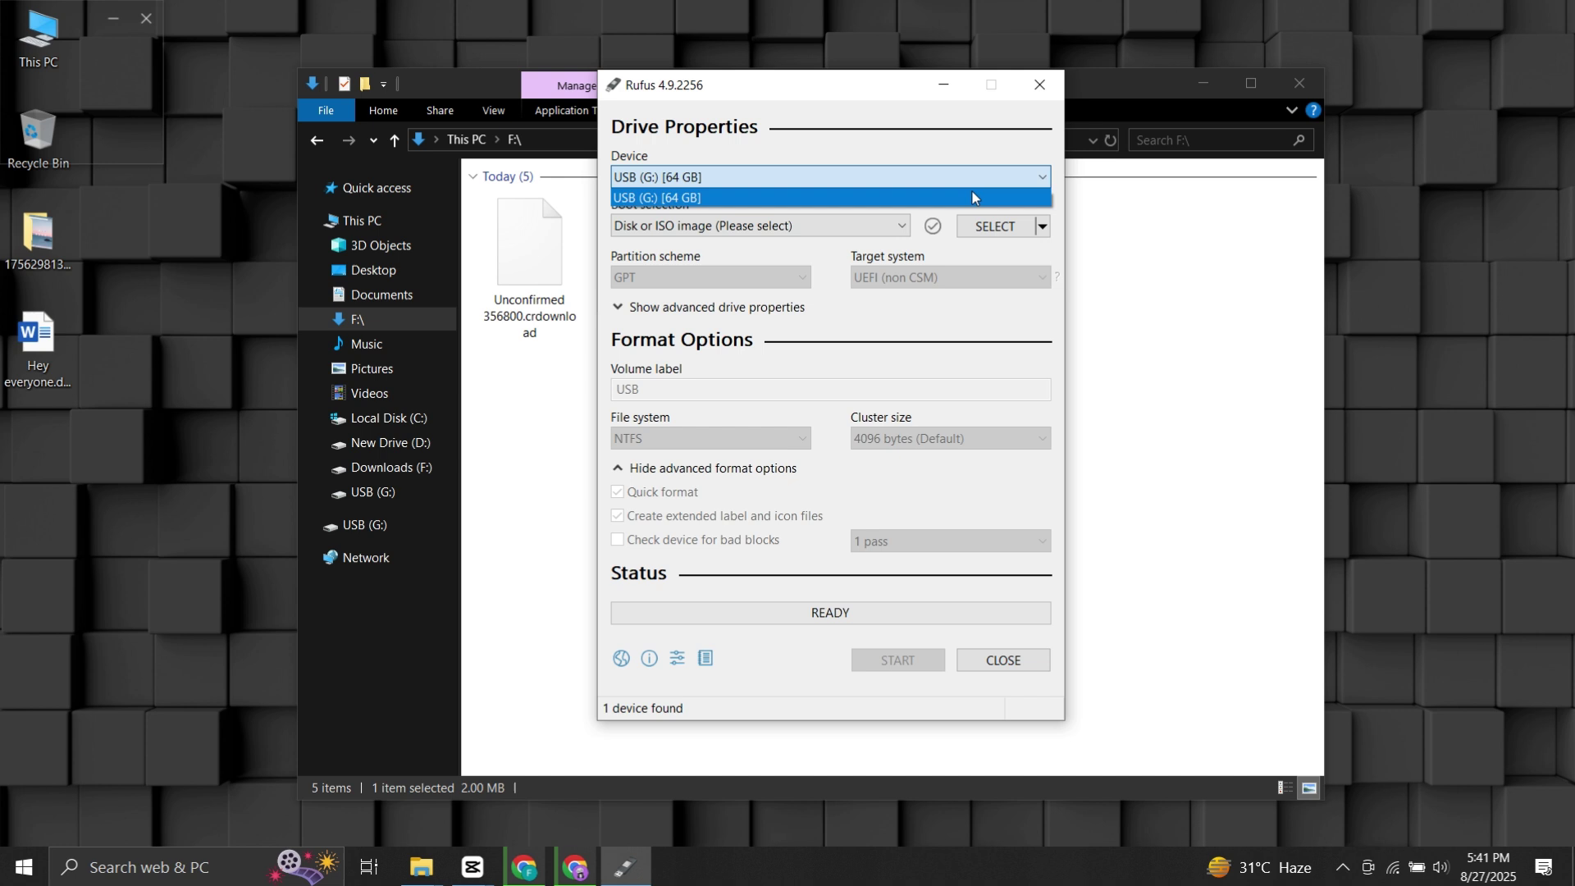
left_click(957, 198)
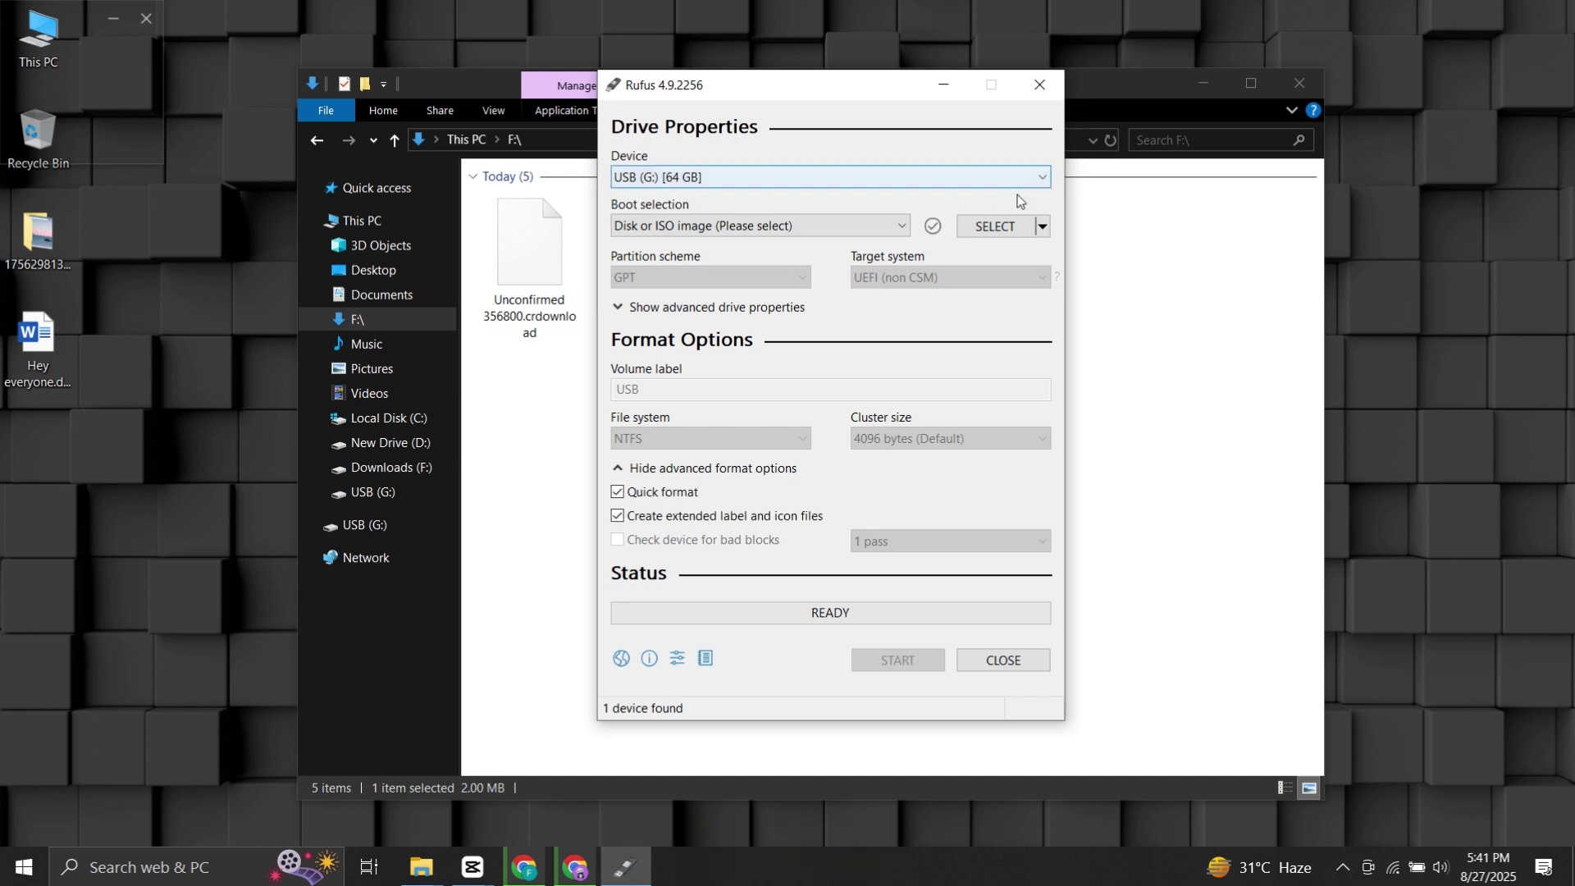
left_click(1010, 234)
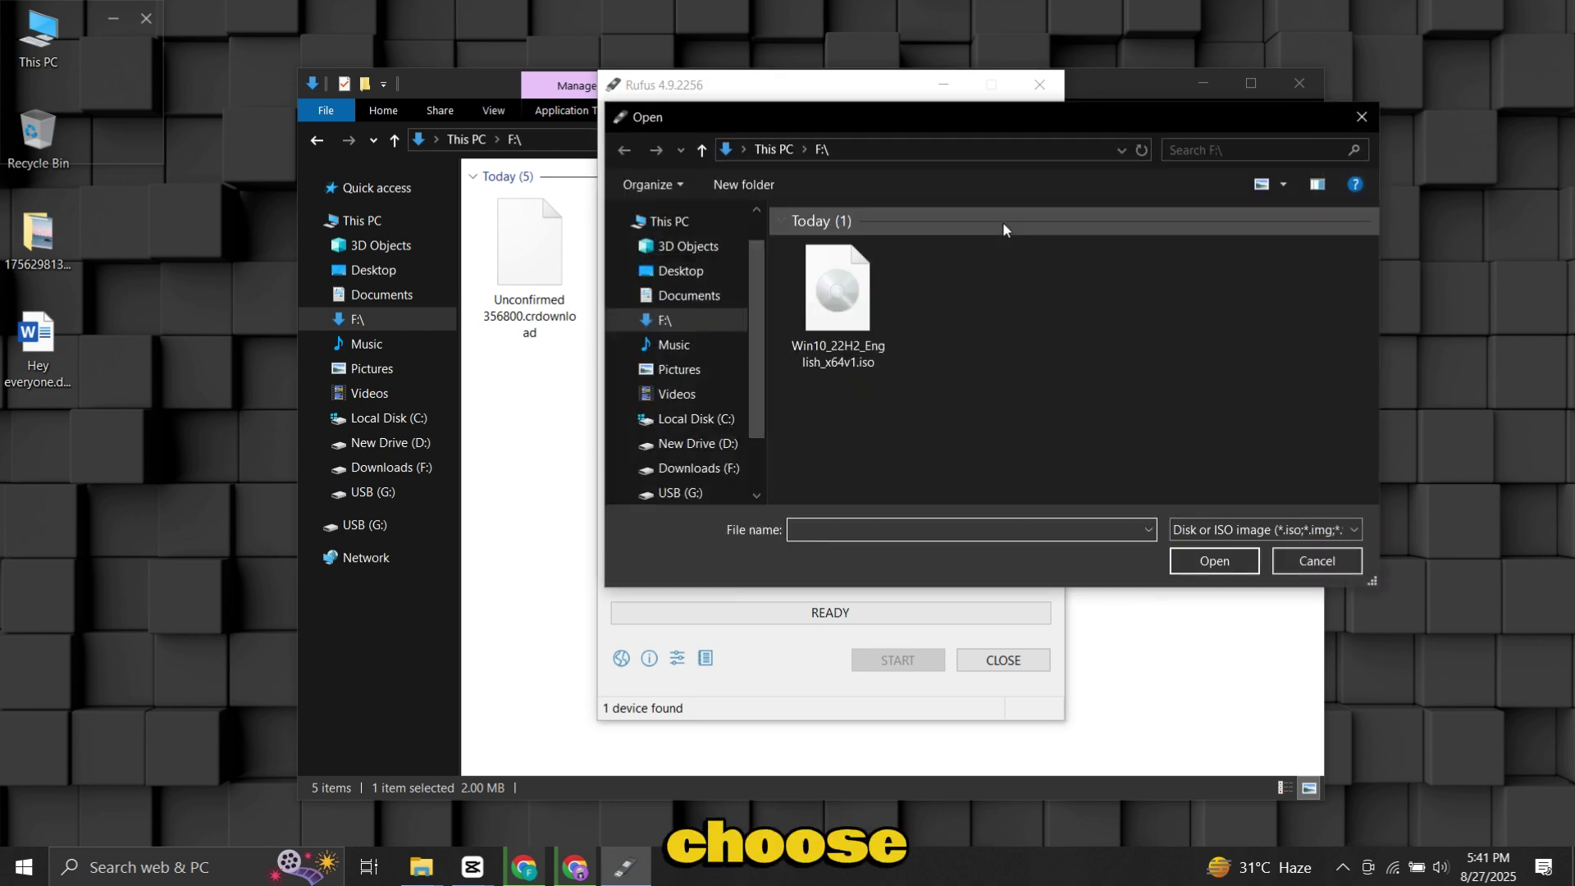
left_click(814, 324)
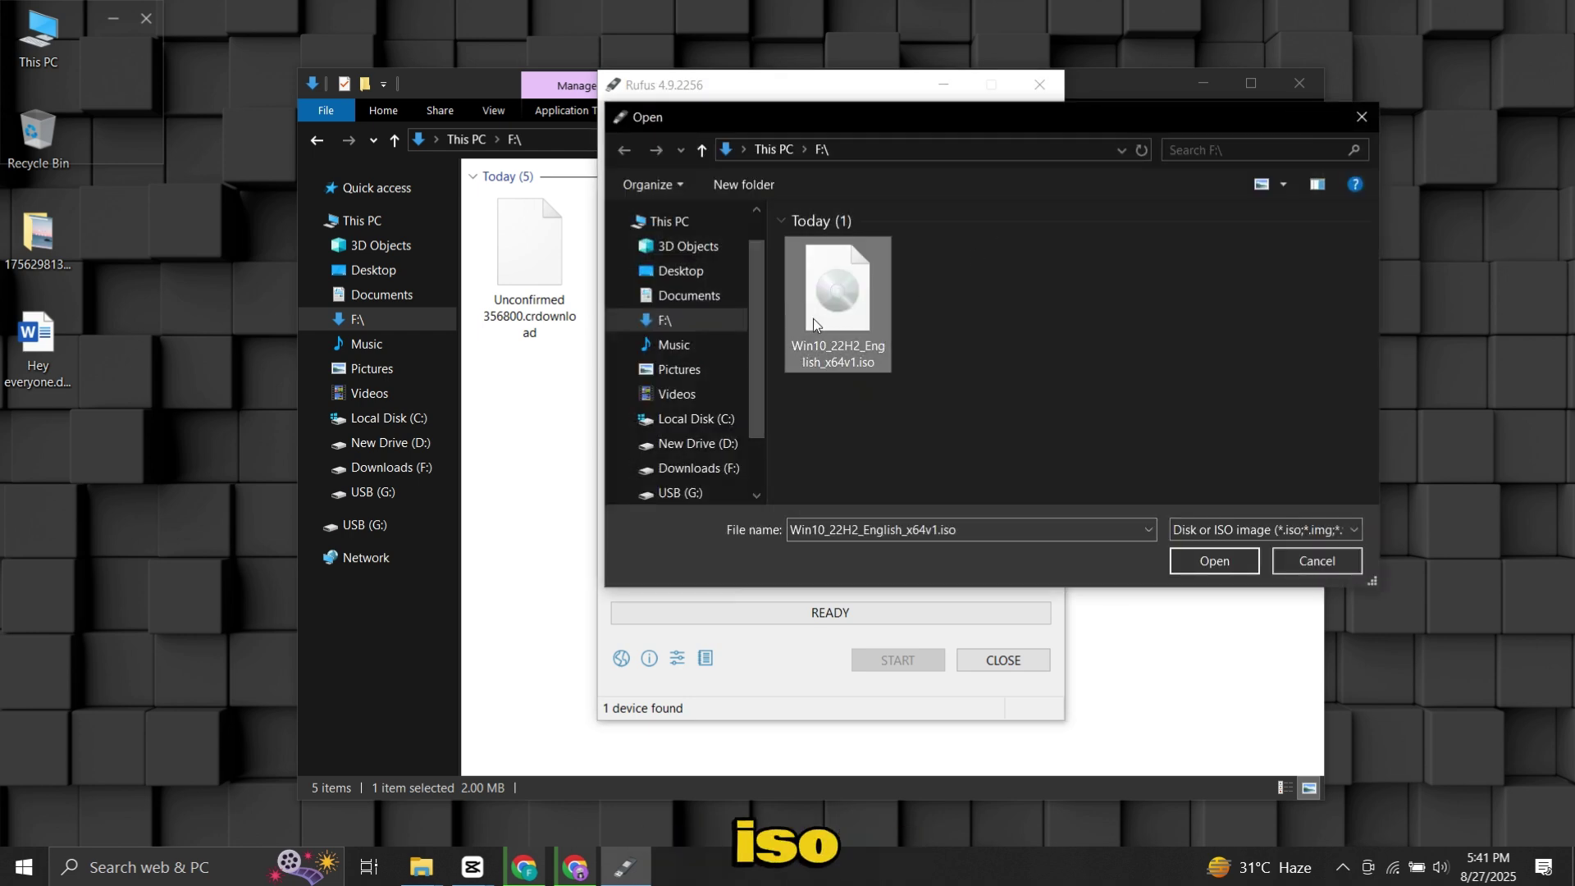
left_click(1233, 564)
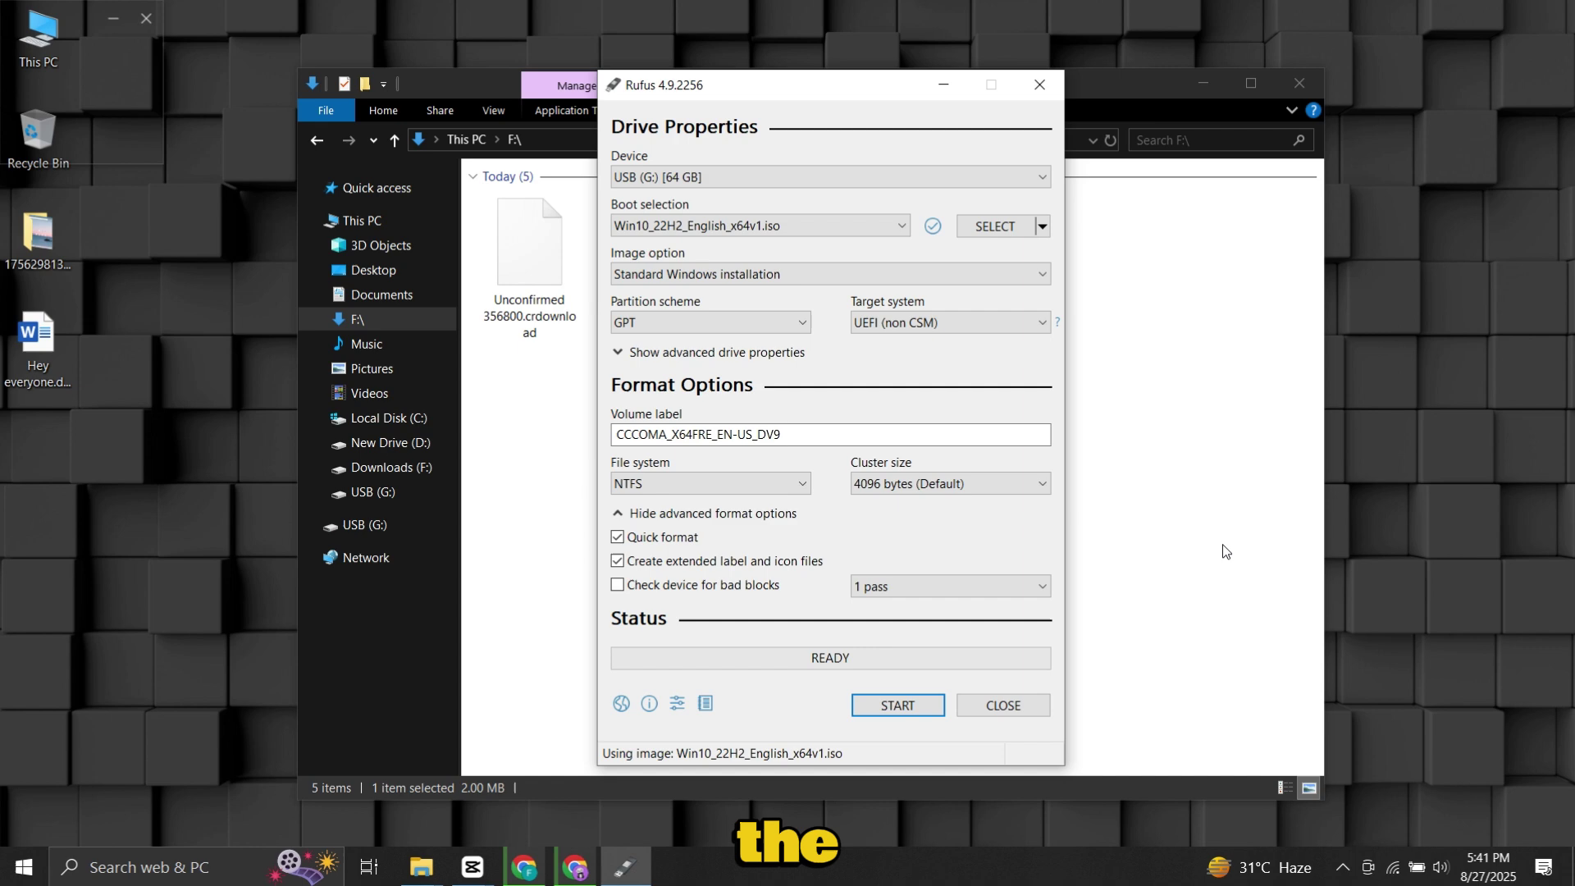
- Start the write, accepting the Windows customization, revoked UEFI and data-erasure prompts
left_click(902, 708)
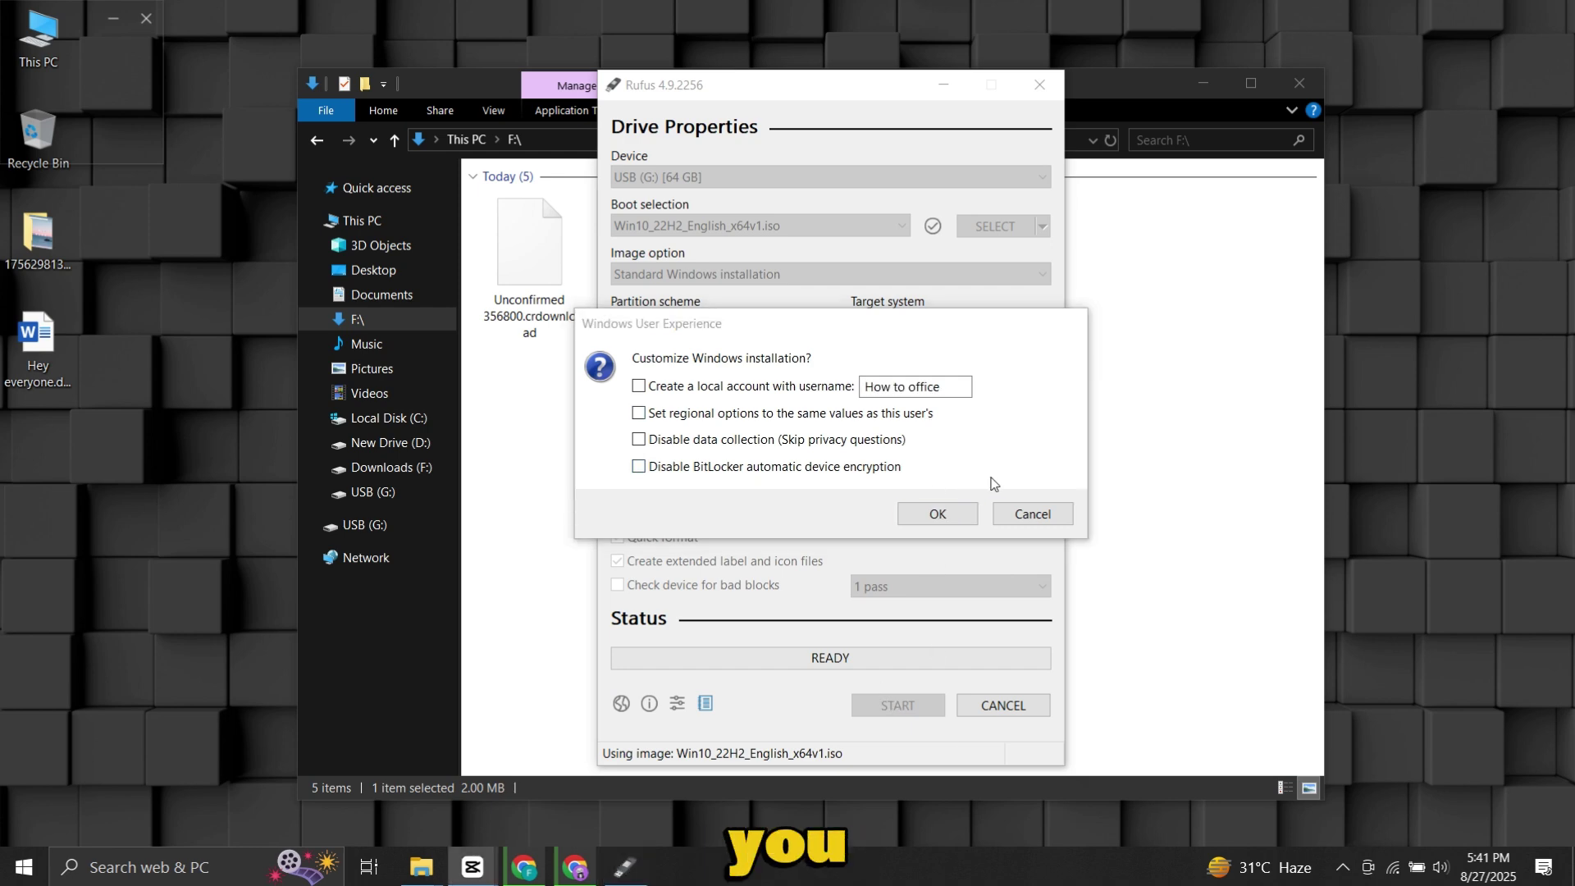
left_click(941, 515)
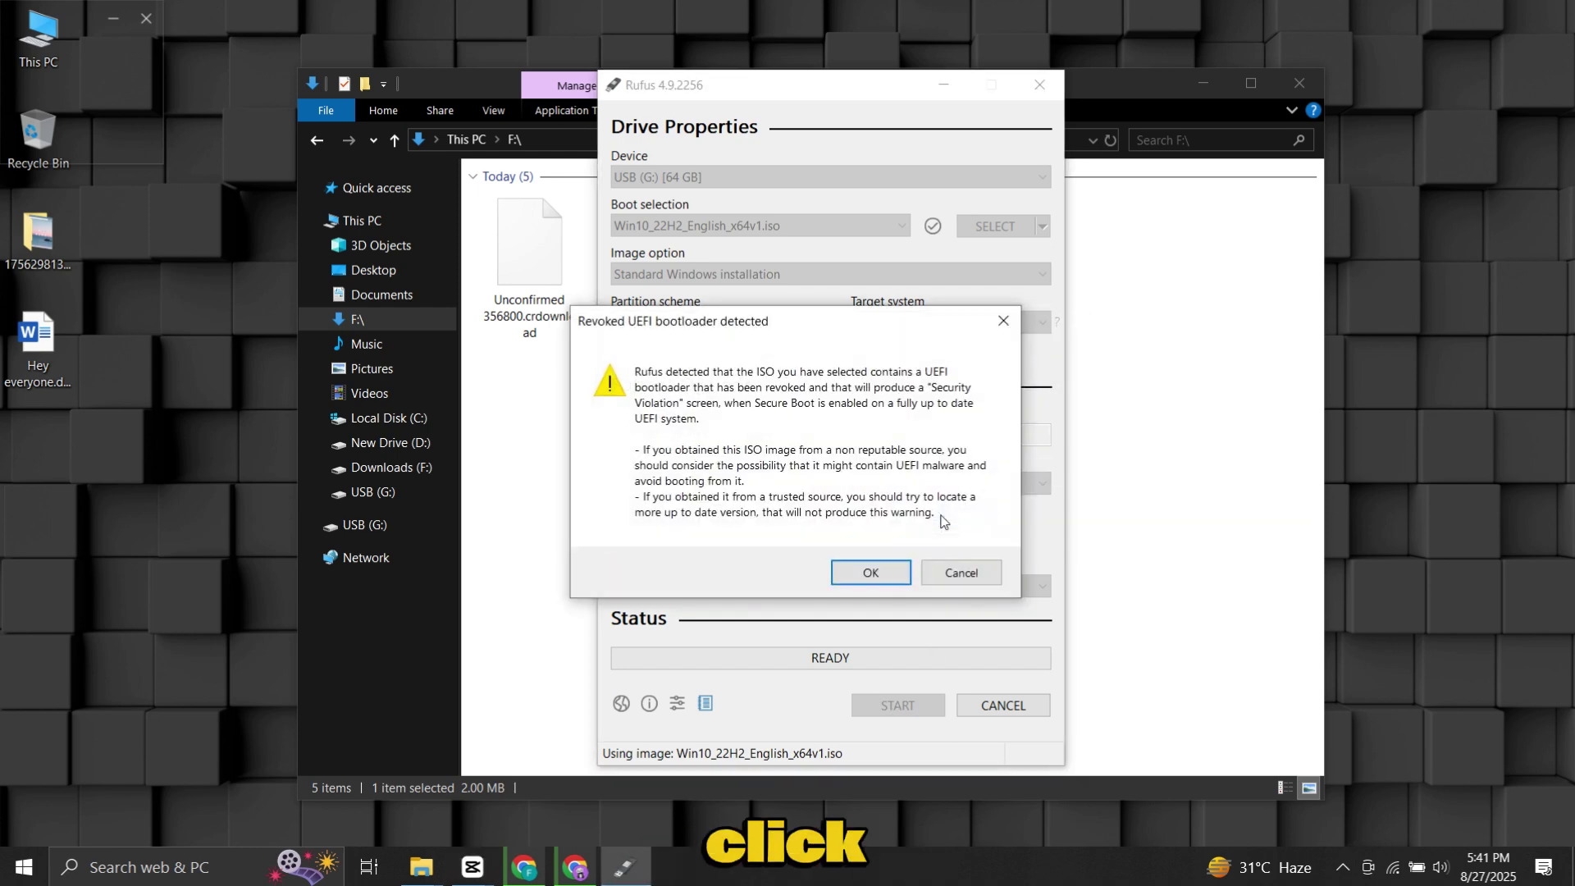
left_click(891, 574)
left_click(868, 525)
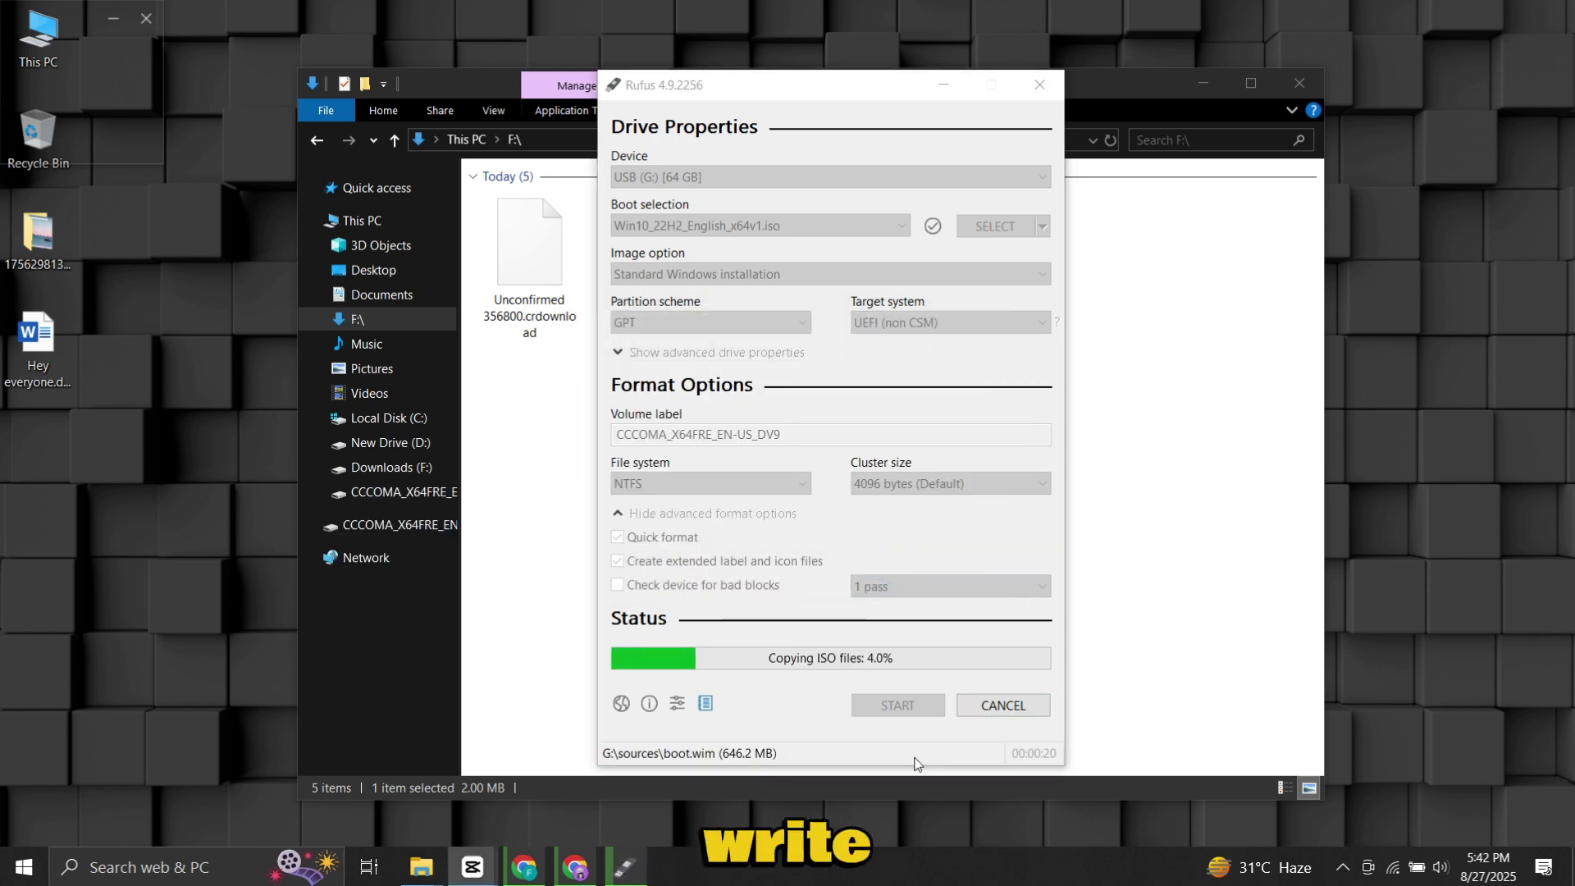
- Move File Explorer and Rufus aside, wait for the write to reach 100%, then close Rufus
left_click(1204, 83)
left_click_drag(854, 85, 798, 120)
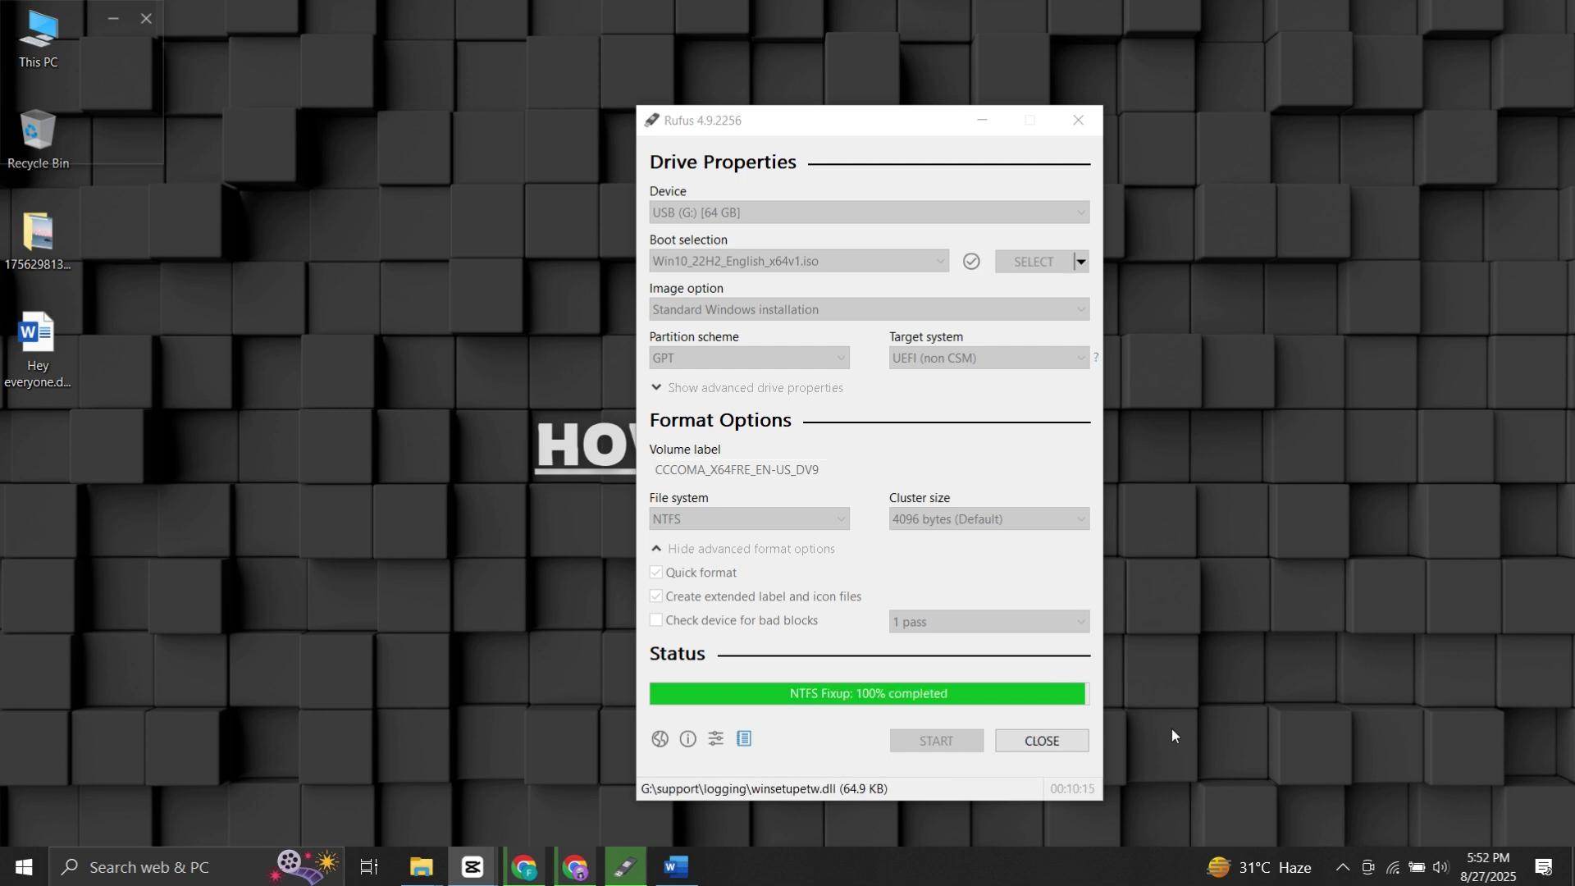
left_click(1071, 738)
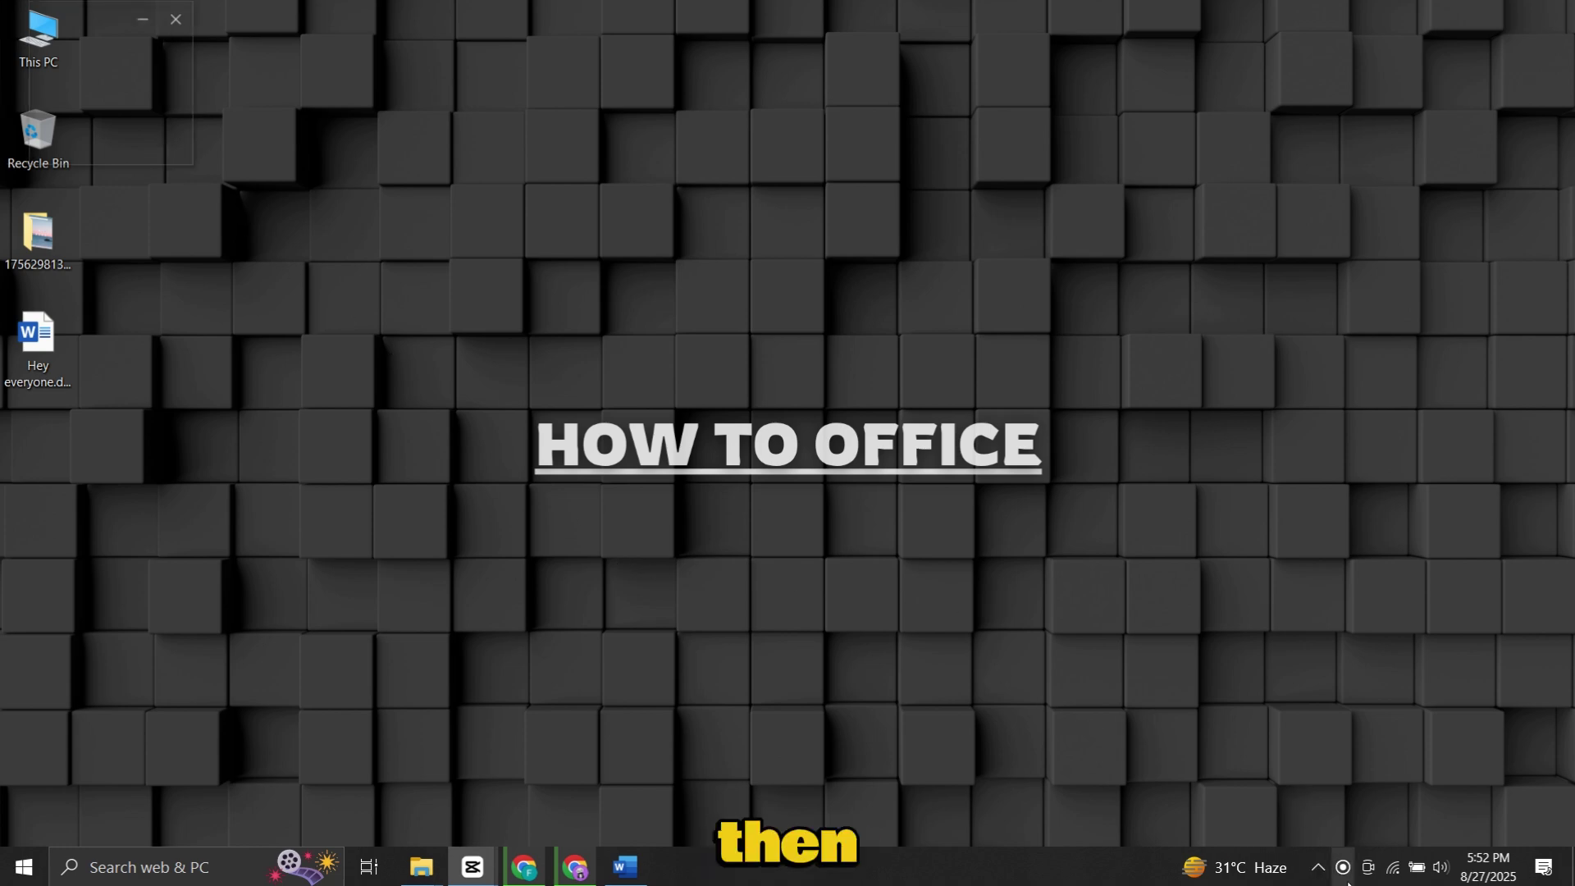
left_click(1342, 866)
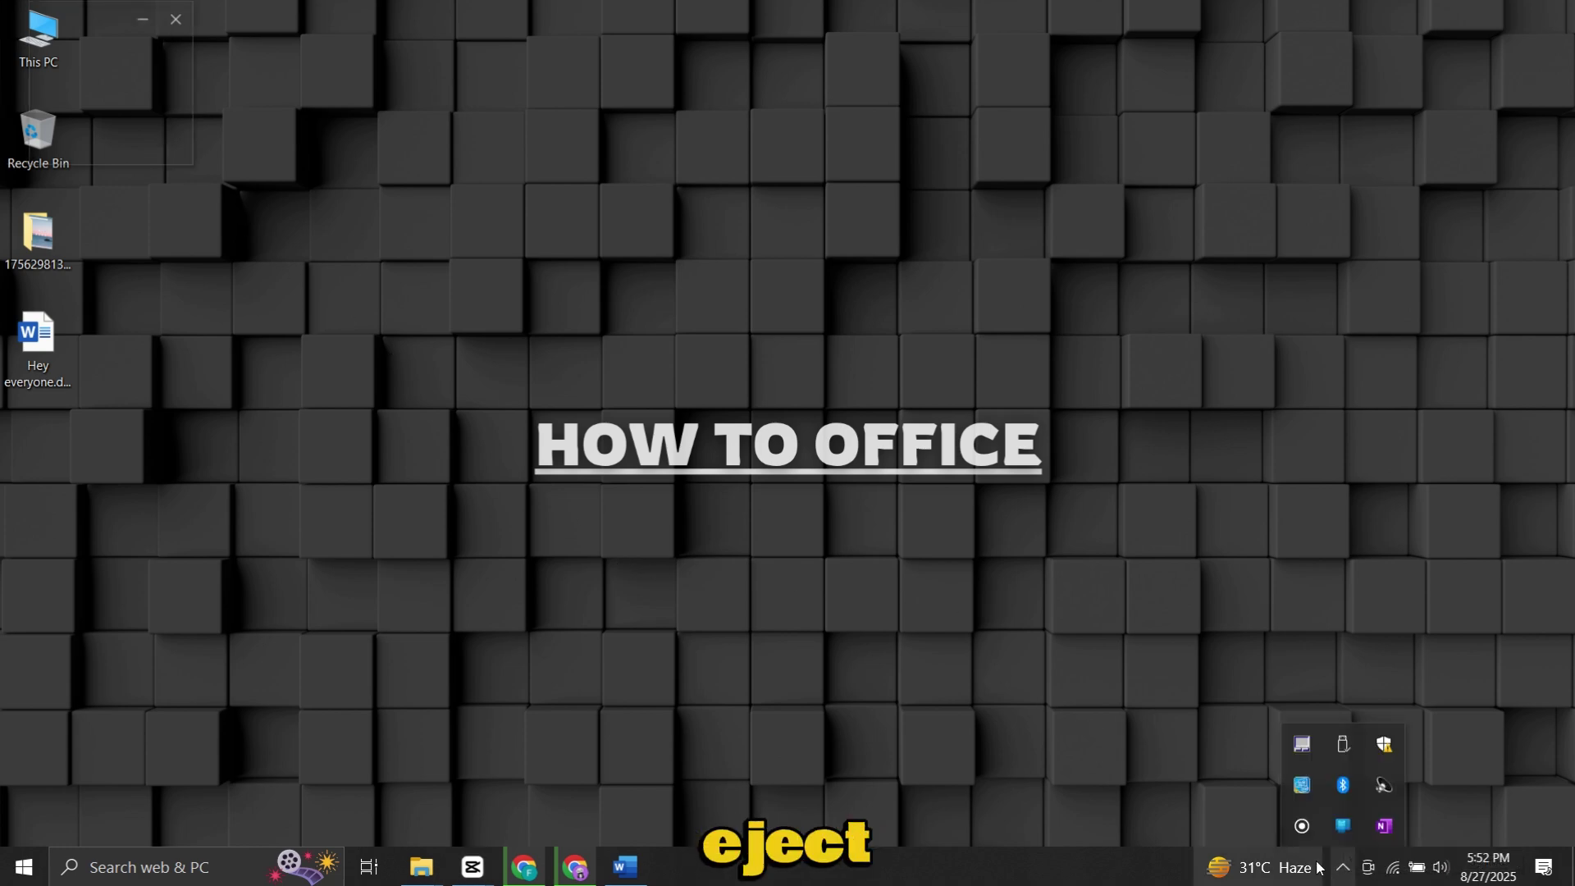
left_click(1337, 745)
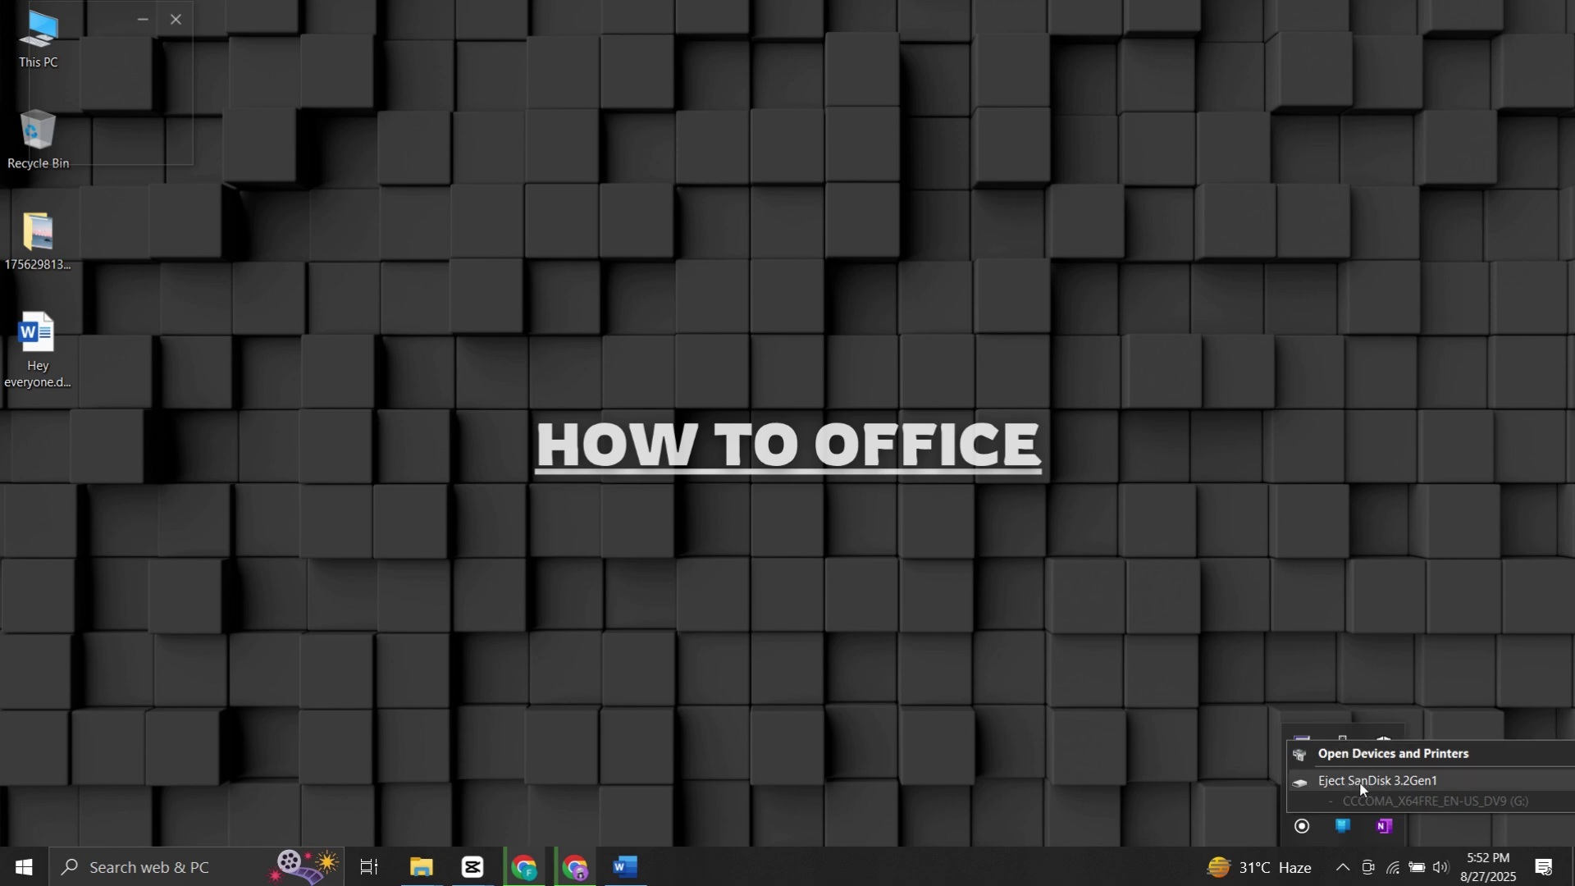
left_click(1381, 780)
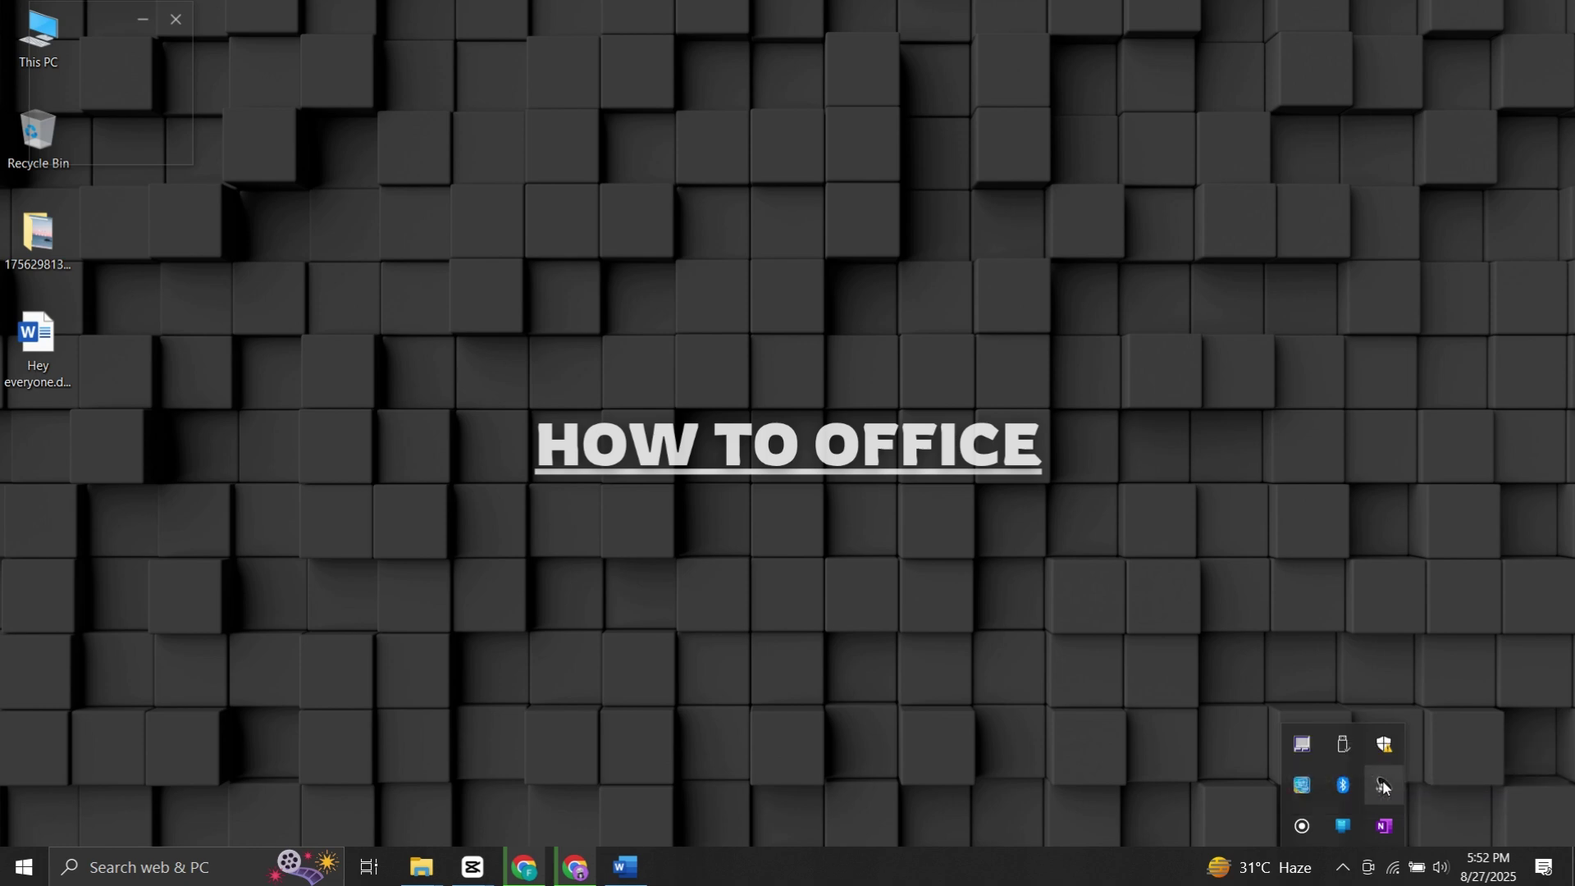
left_click(1174, 678)
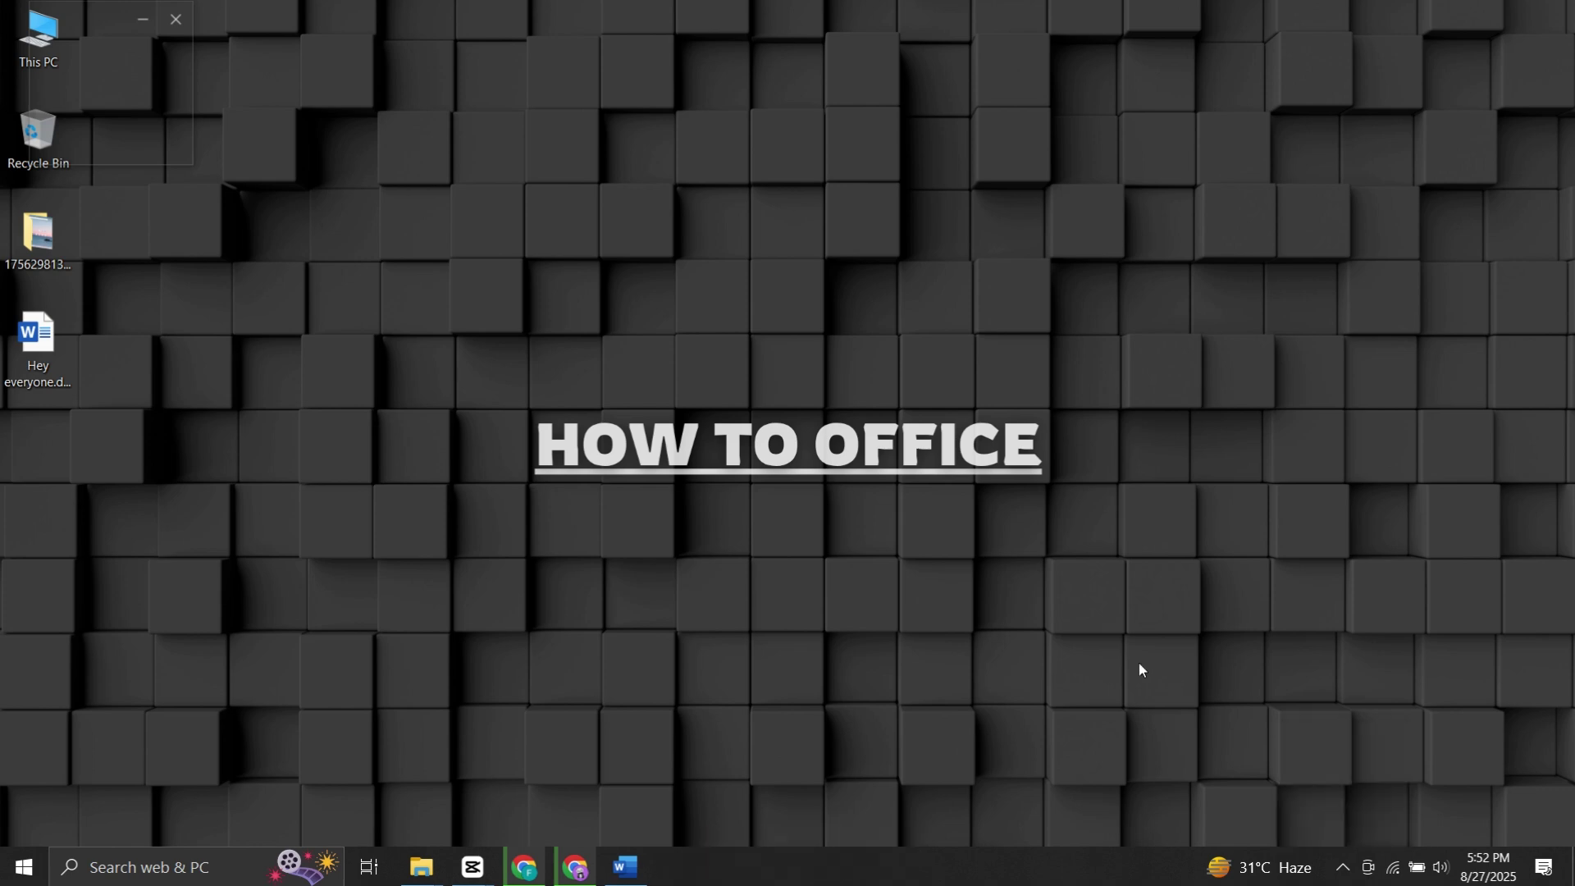
- In This PC, rename the CCCOMA_X64FRE_EN-US_DV9 (G:) drive, typing 'Windowa 10 bootable USB' as its label
double_click(7, 51)
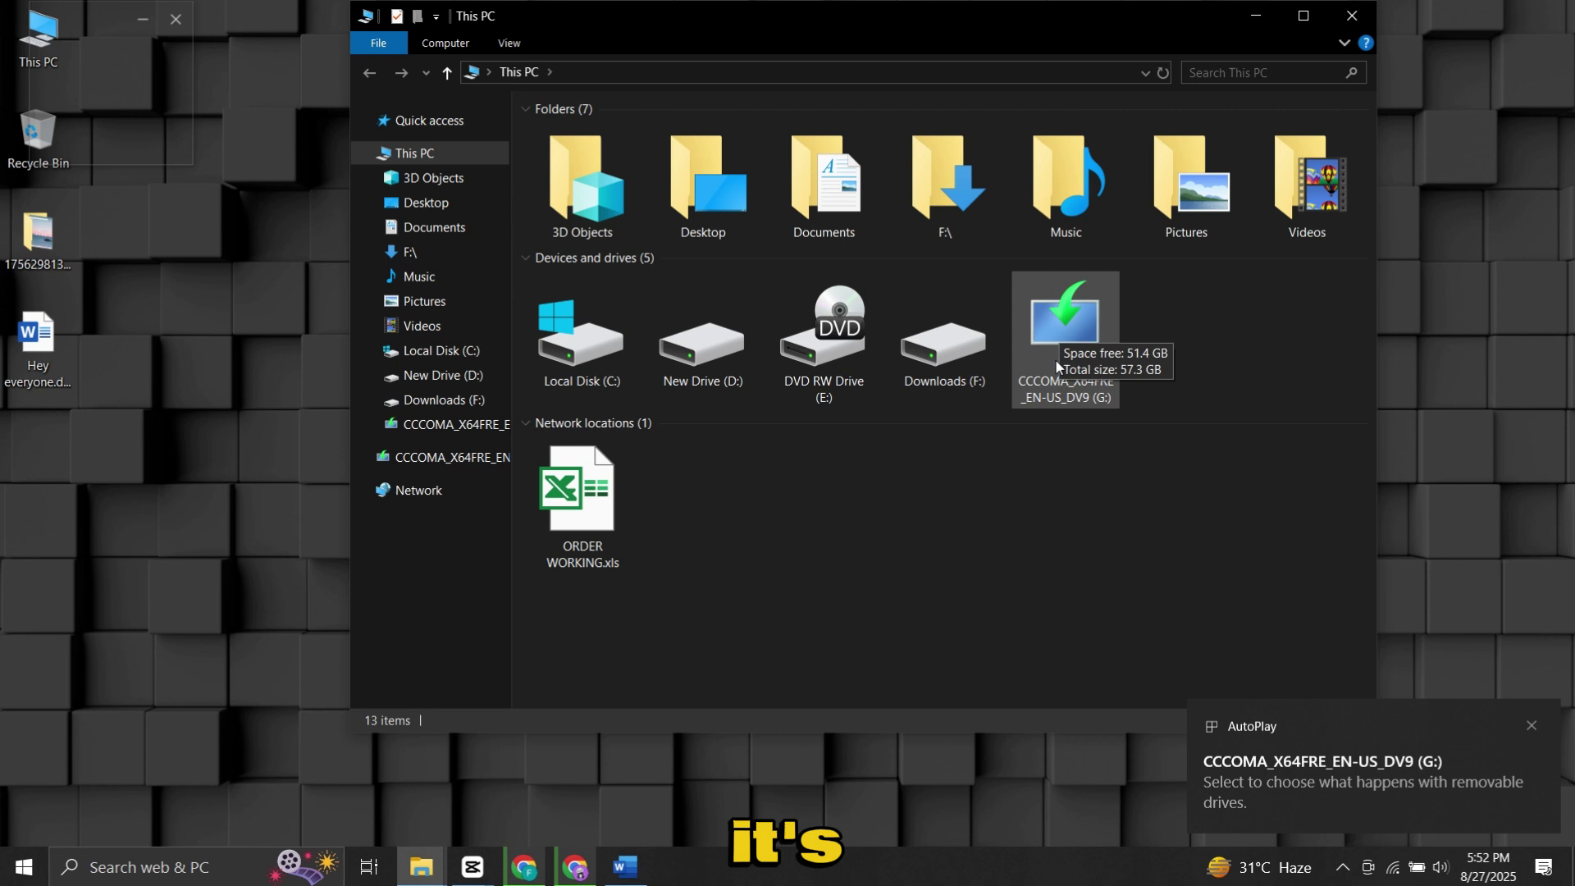
right_click(1076, 339)
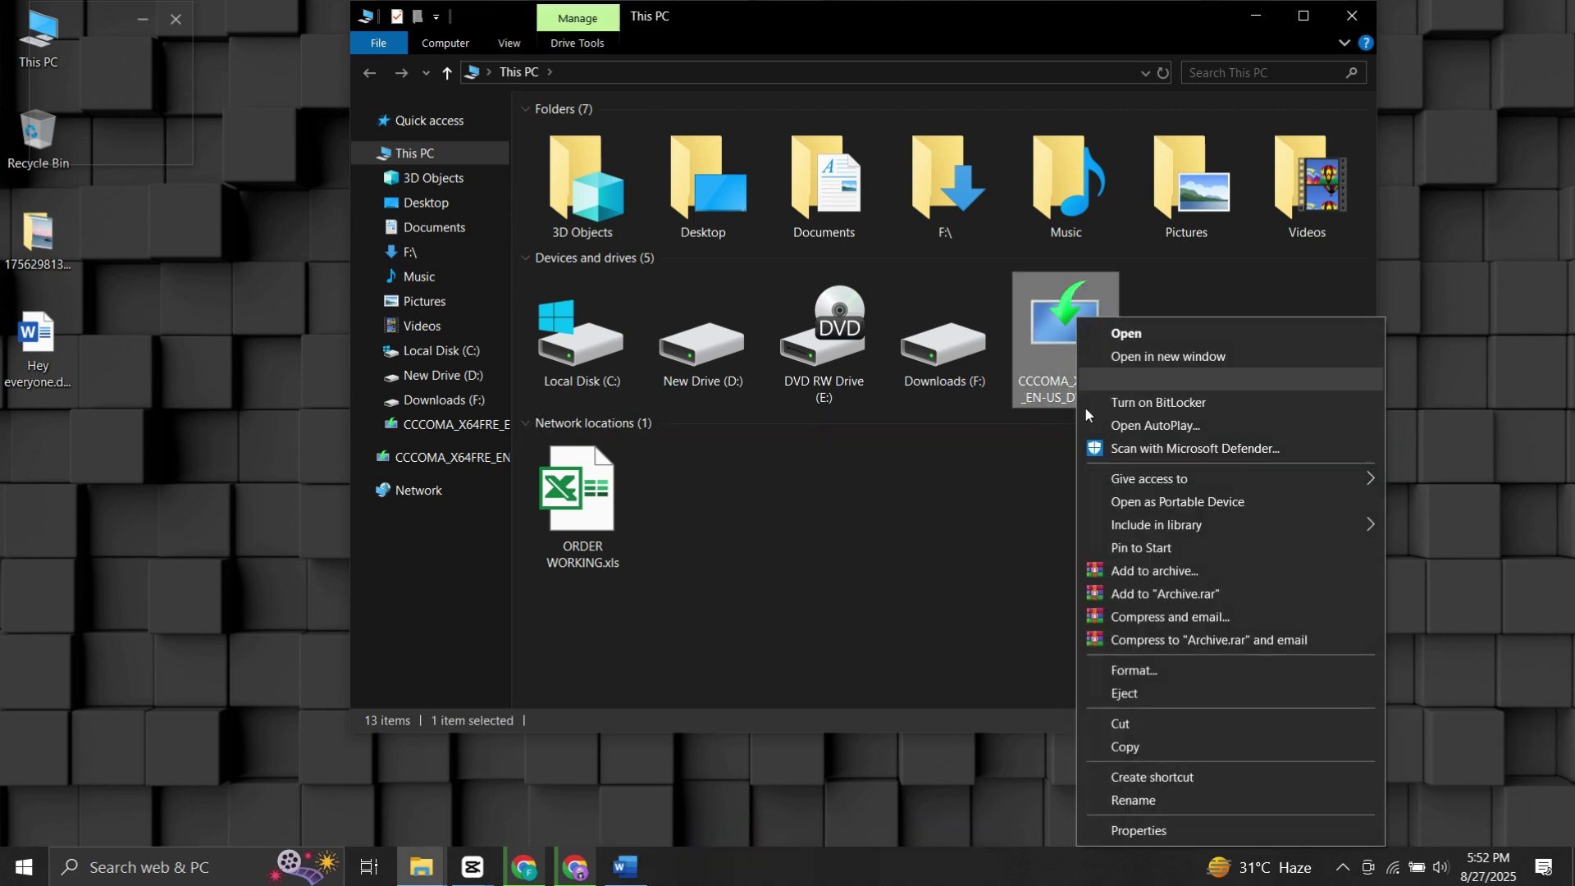
left_click(1161, 798)
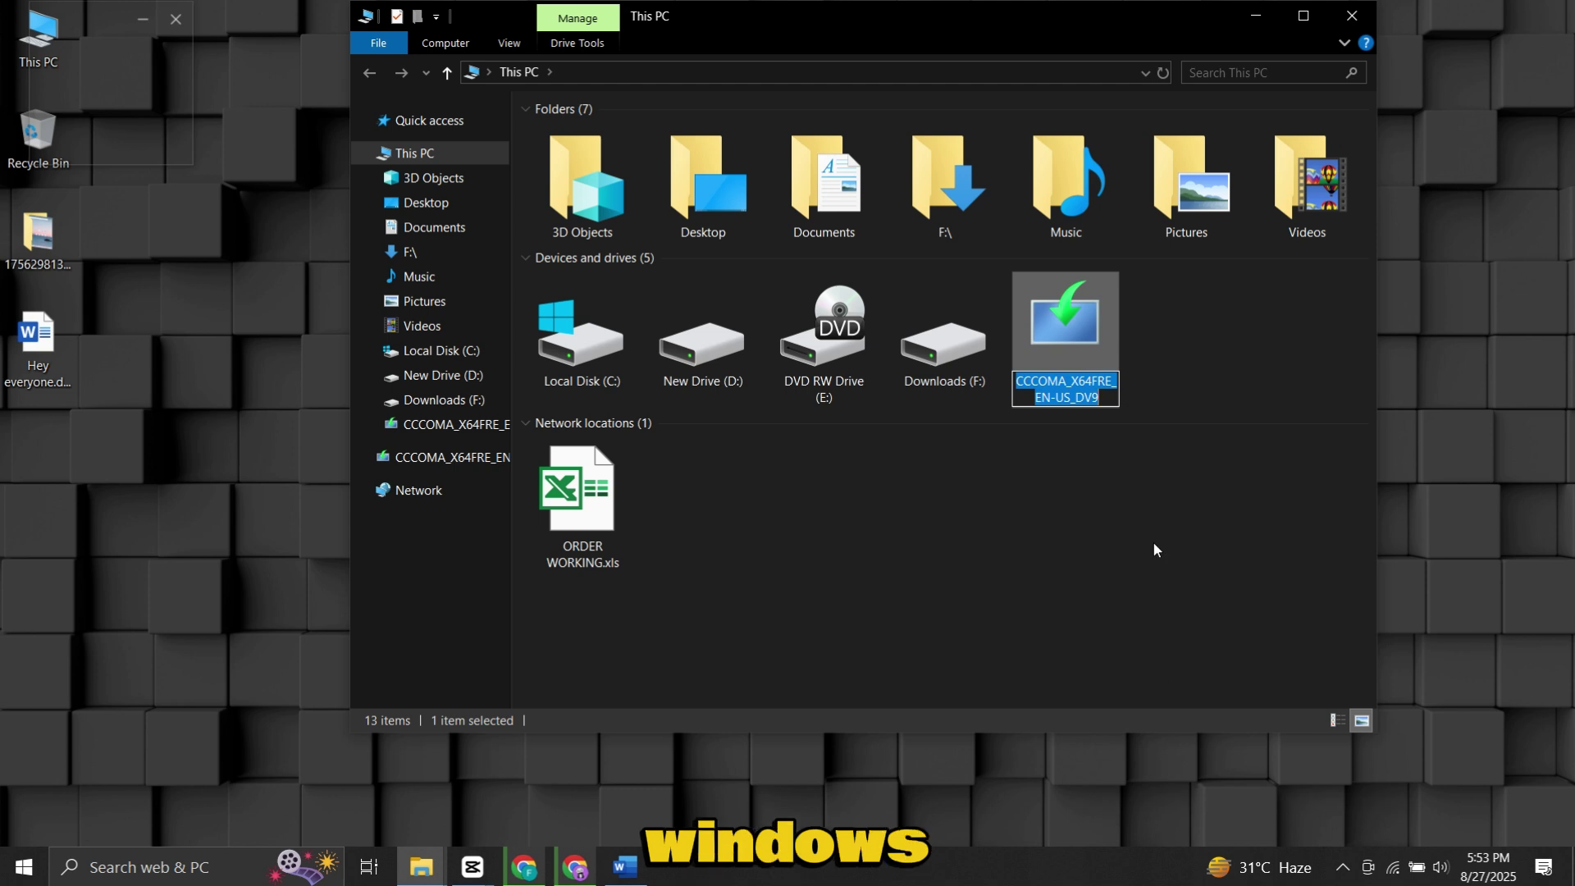
type("Wind")
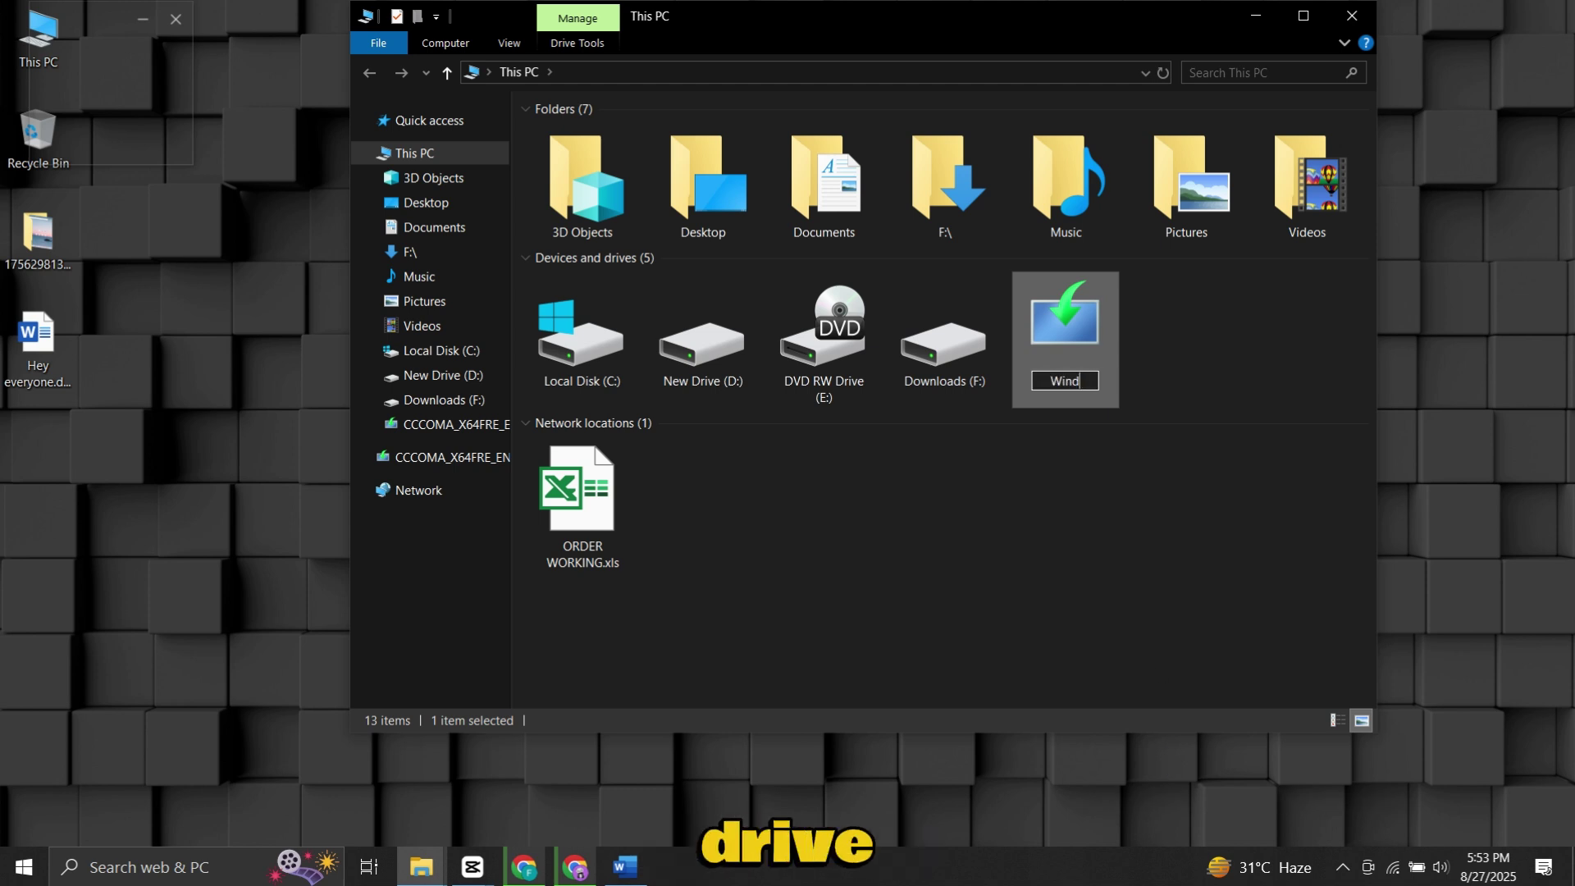
type("owa 10 ")
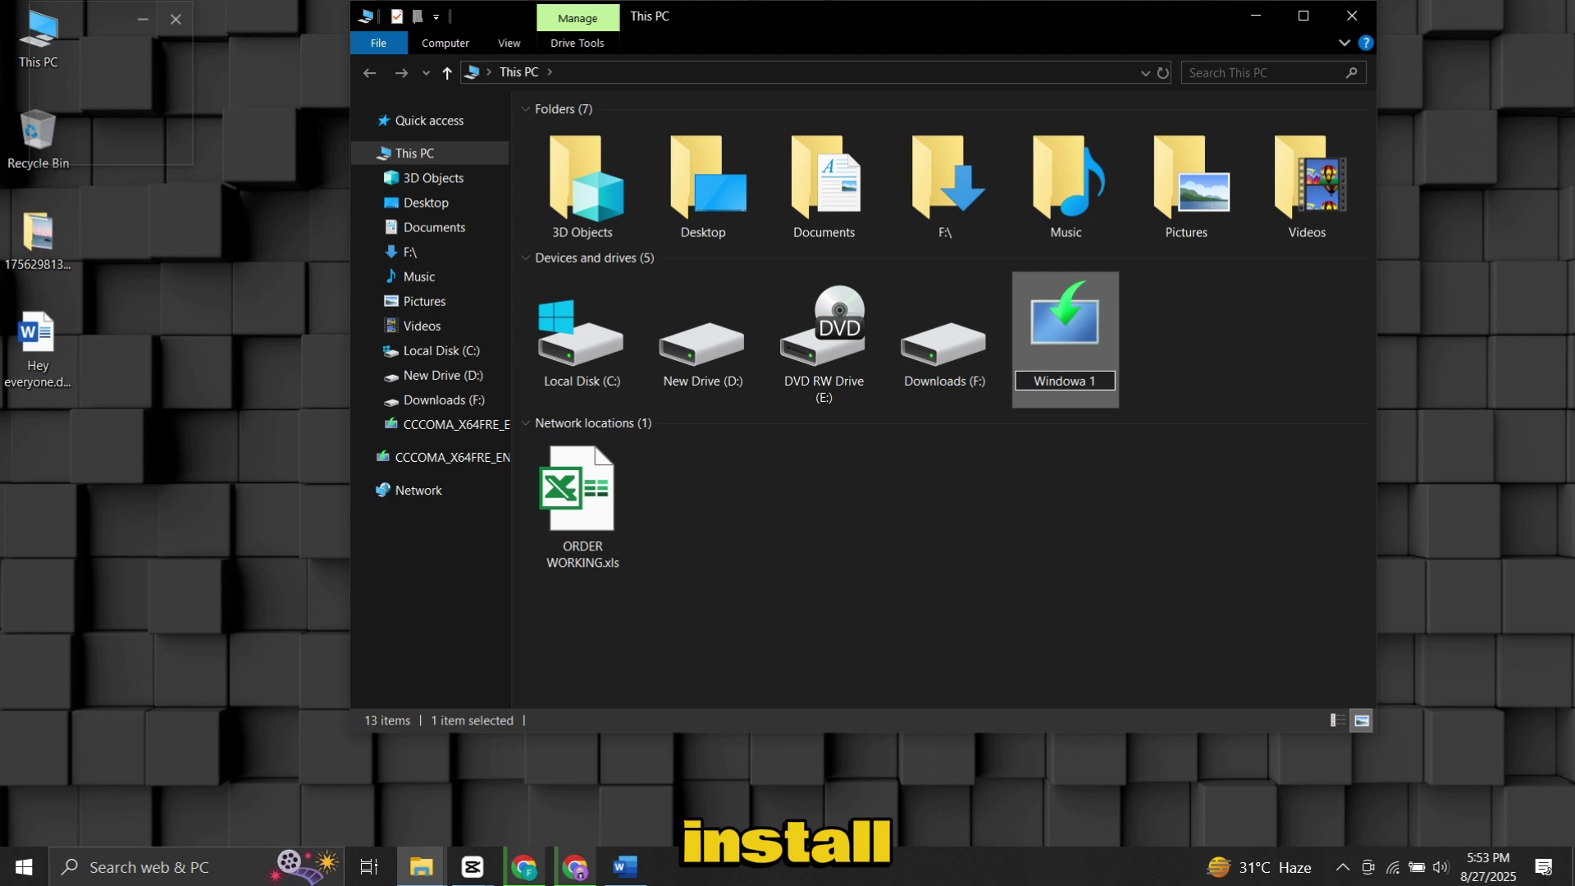
type("bootable USB")
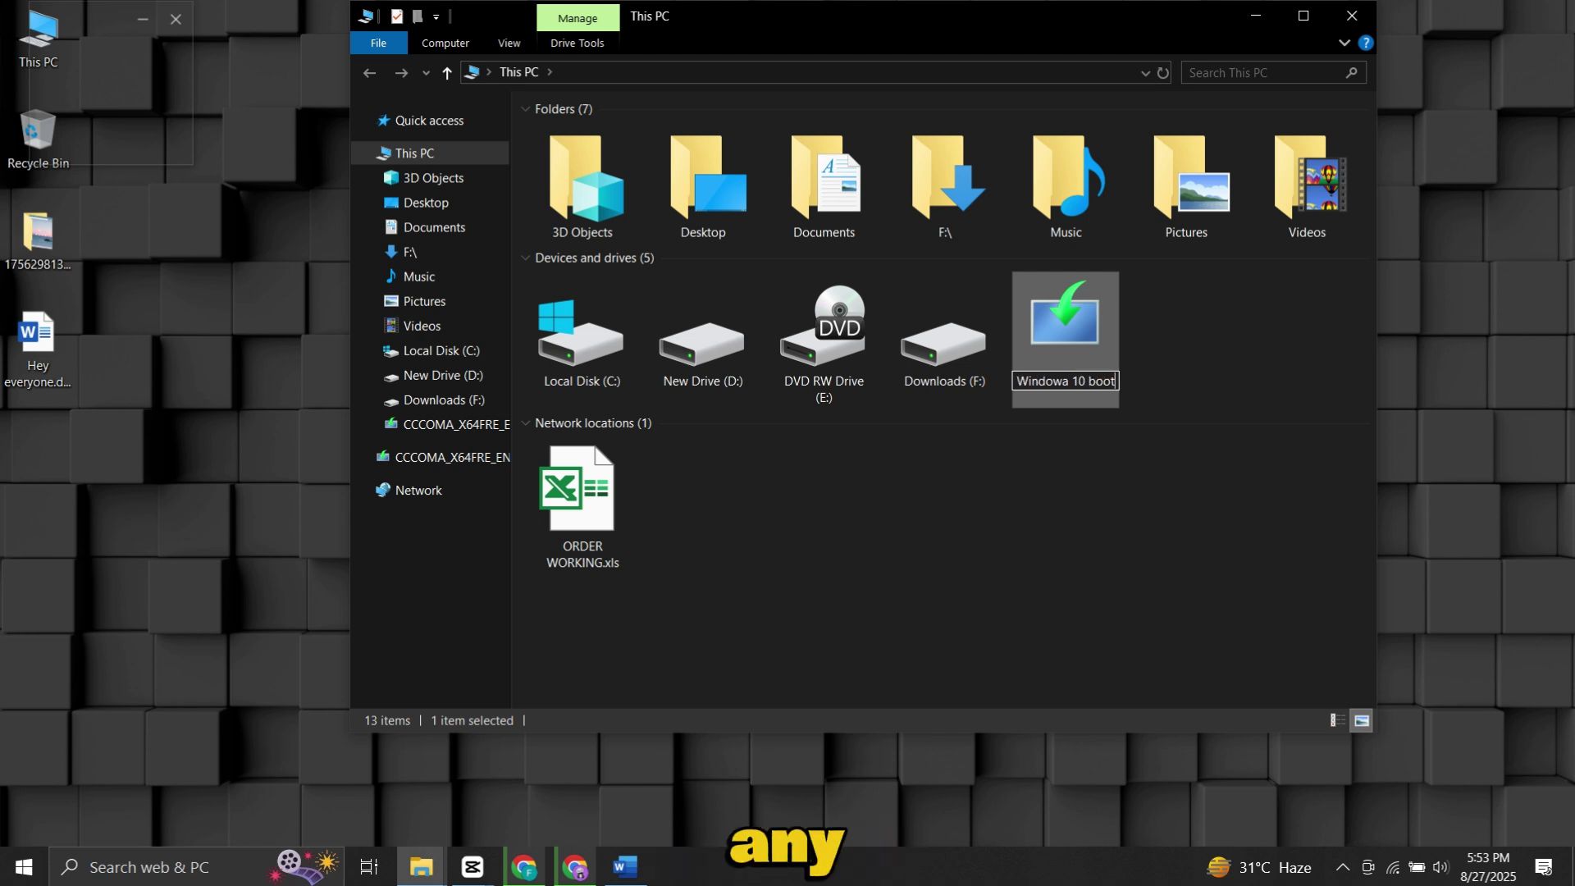